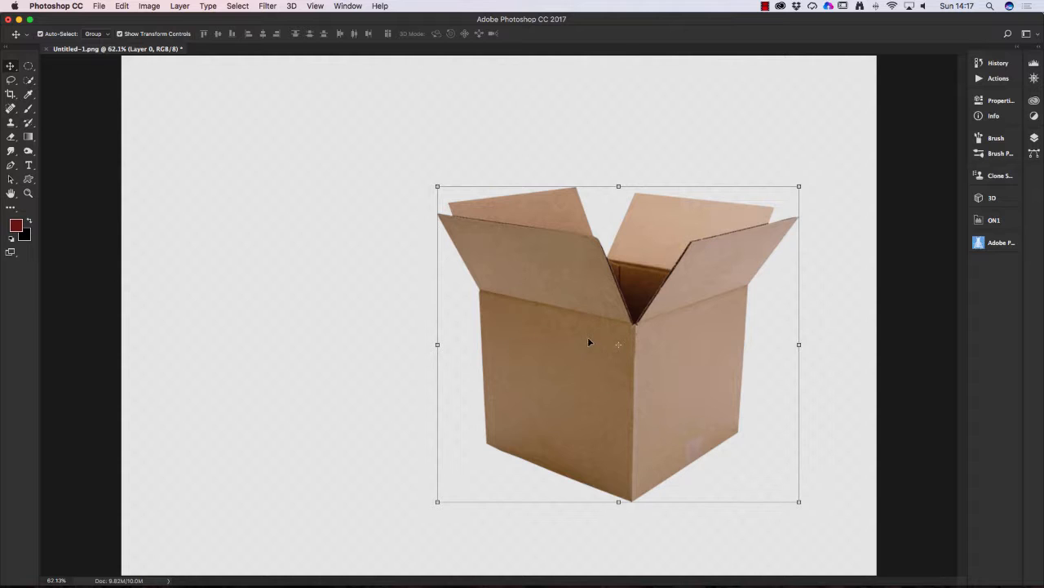
# Step: Move the cardboard box to the middle of the canvas and duplicate its layer
pyautogui.moveTo(590, 343); pyautogui.dragTo(484, 338)
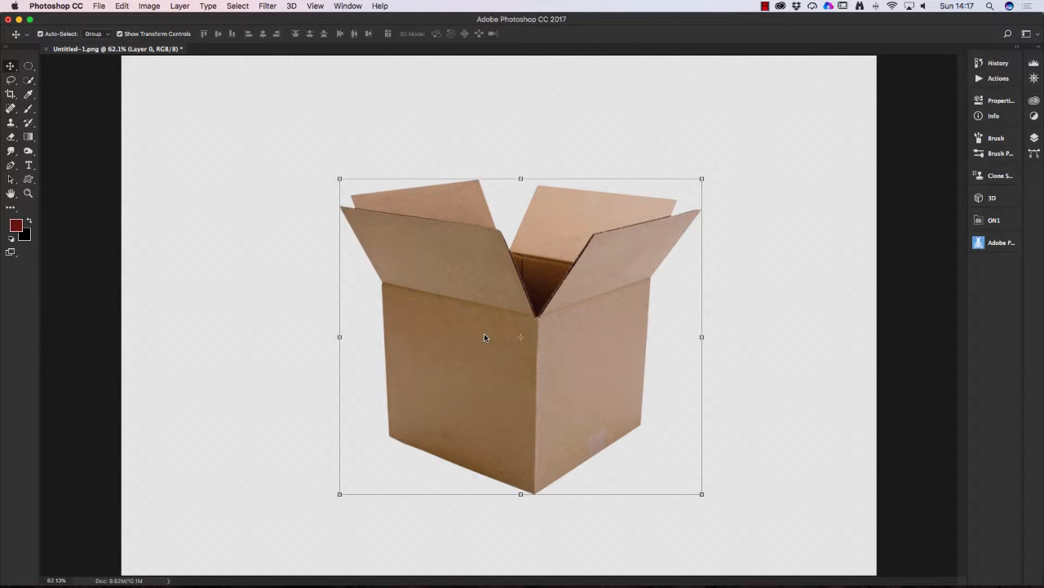
pyautogui.click(1034, 138)
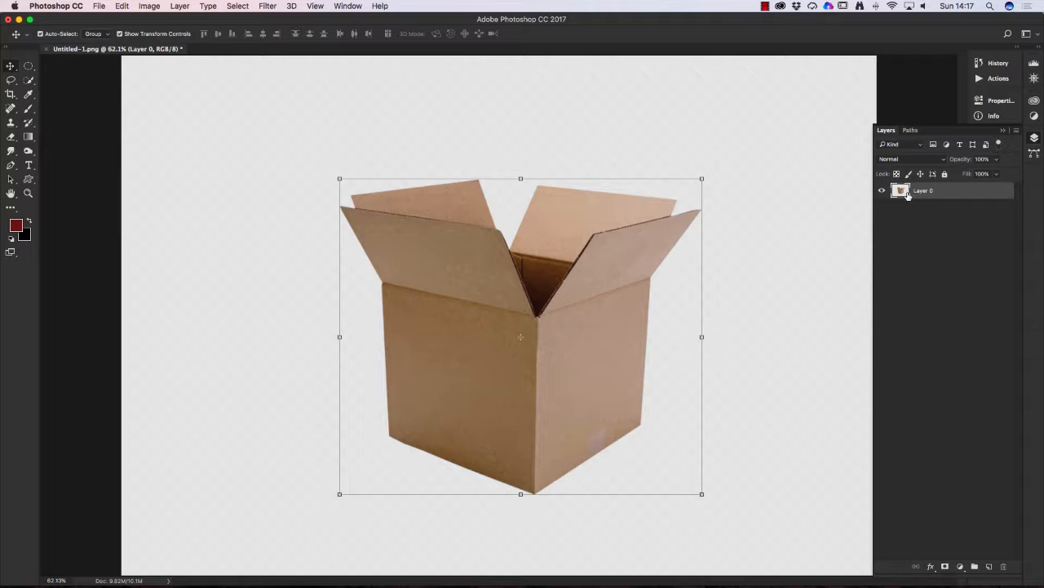
pyautogui.rightClick(938, 191)
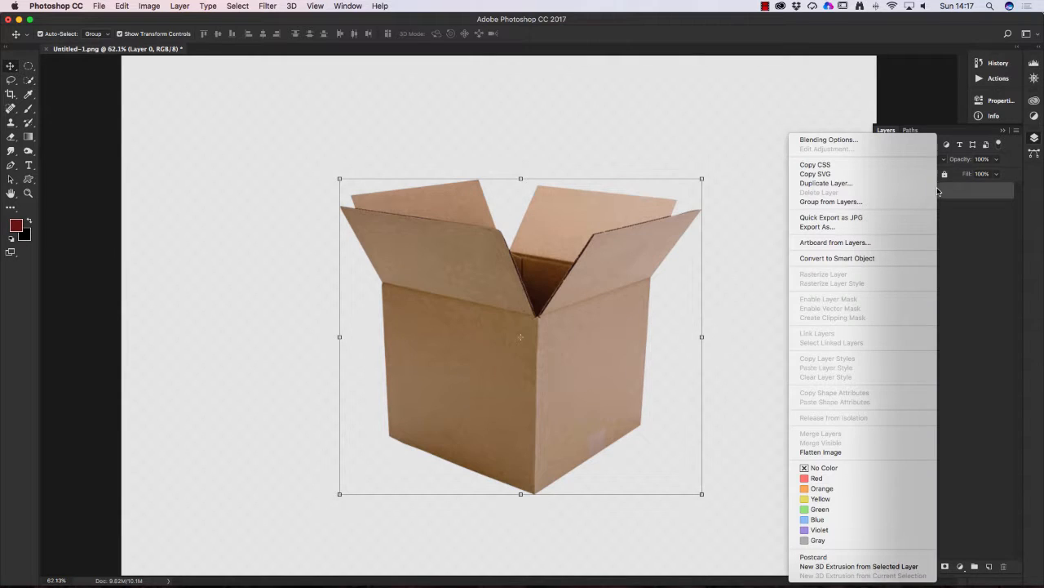
pyautogui.click(831, 187)
pyautogui.click(624, 234)
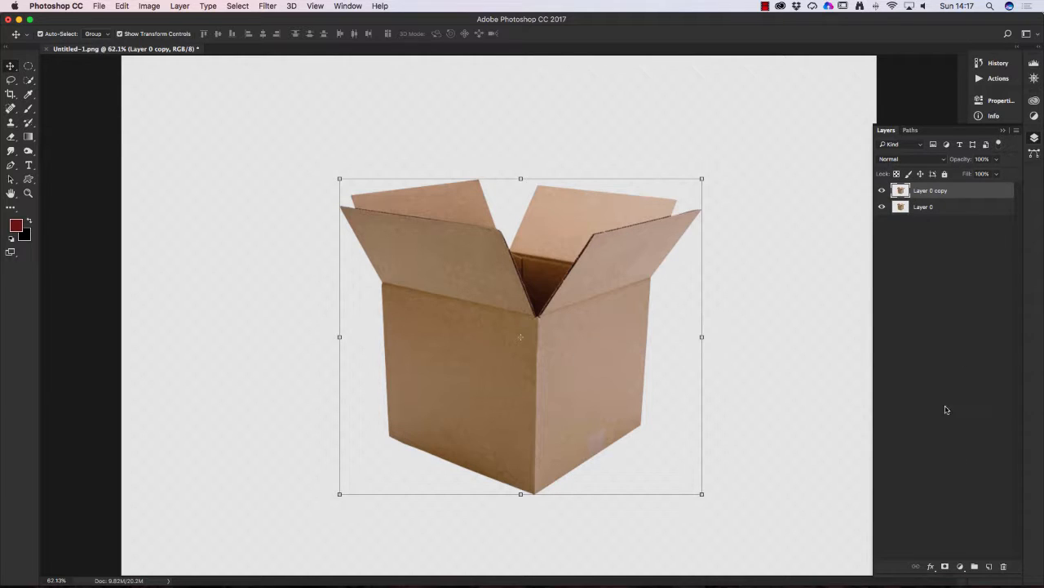
# Step: Add a new empty layer above the copy and make a small rectangular marquee selection in the empty area left of the box
pyautogui.moveTo(960, 574); pyautogui.dragTo(940, 356)
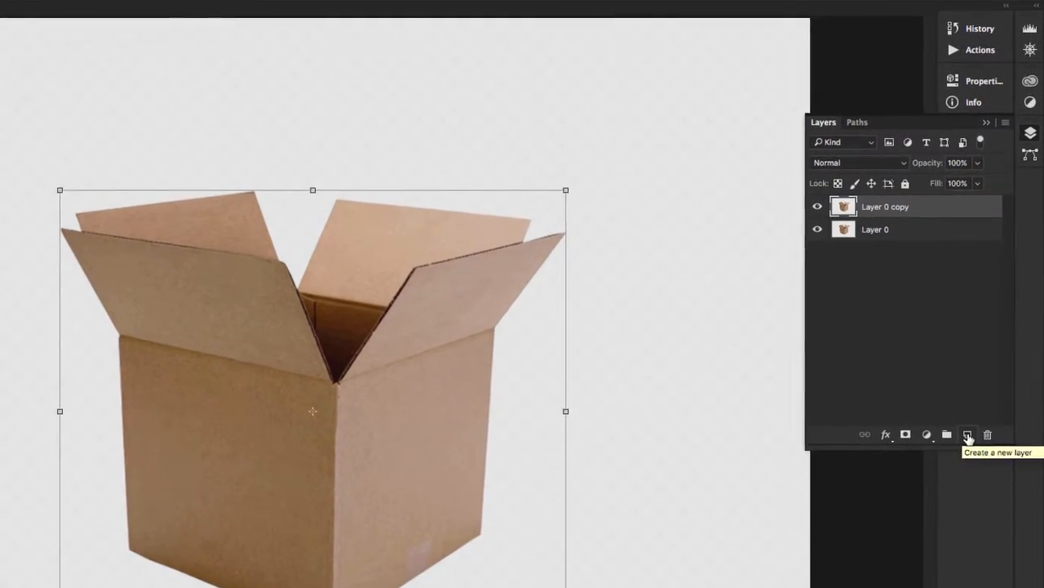
pyautogui.click(969, 427)
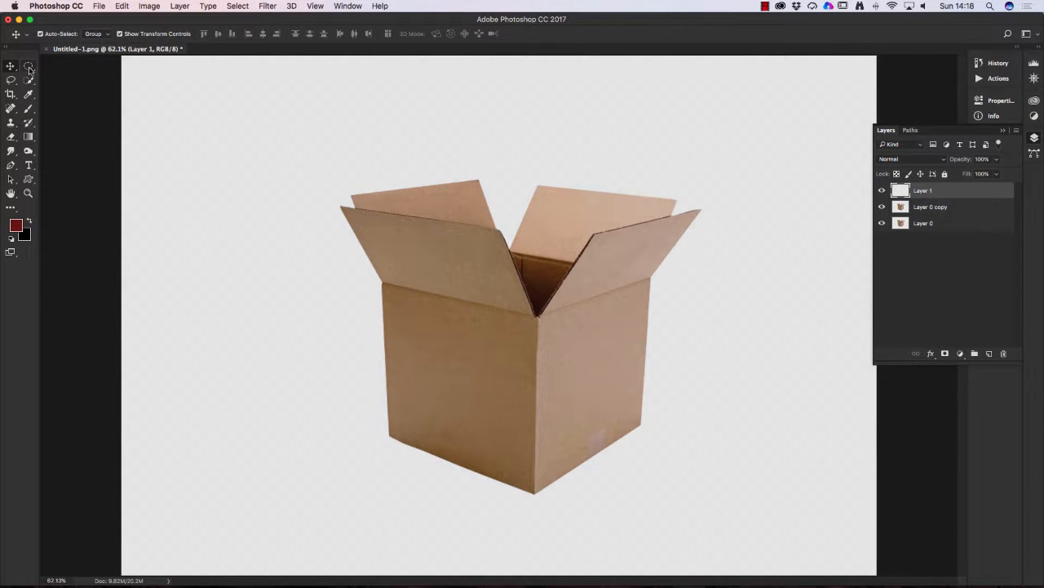
pyautogui.click(29, 70)
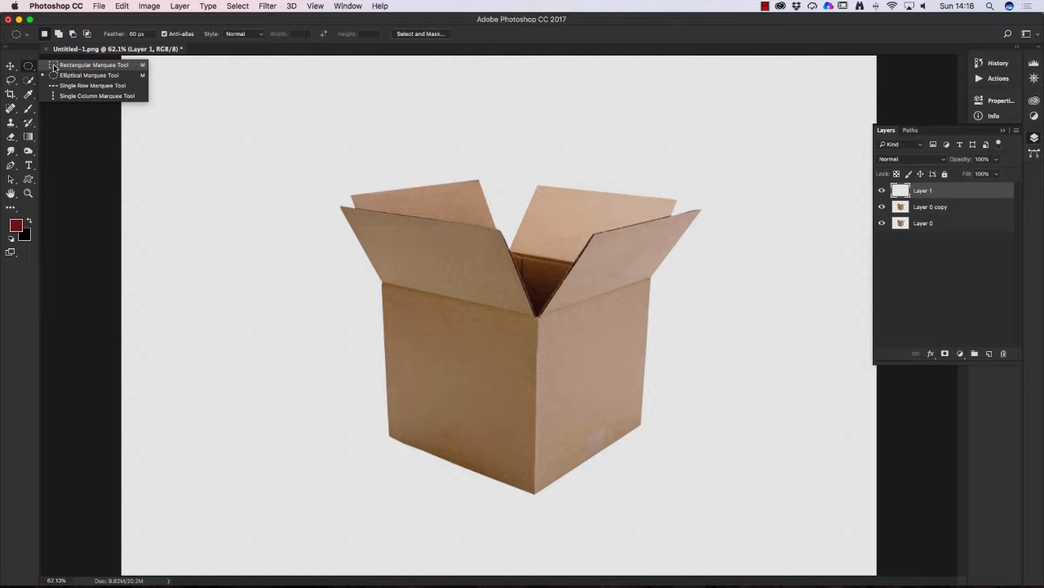
pyautogui.click(54, 65)
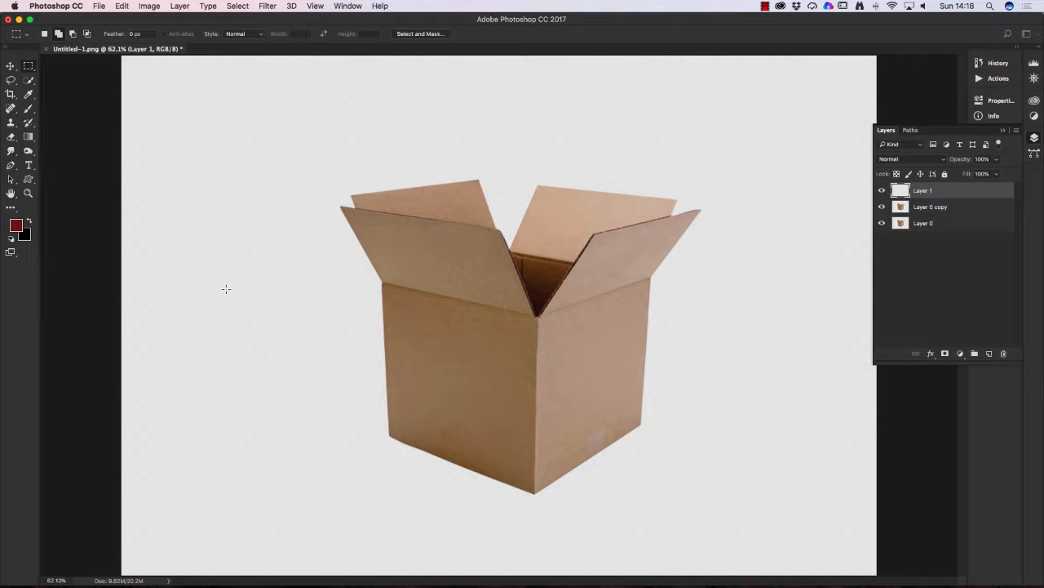
pyautogui.moveTo(226, 289); pyautogui.dragTo(301, 345)
# Step: Set the foreground colour to white (ffffff) and fill the rectangular selection with the Paint Bucket
pyautogui.click(19, 232)
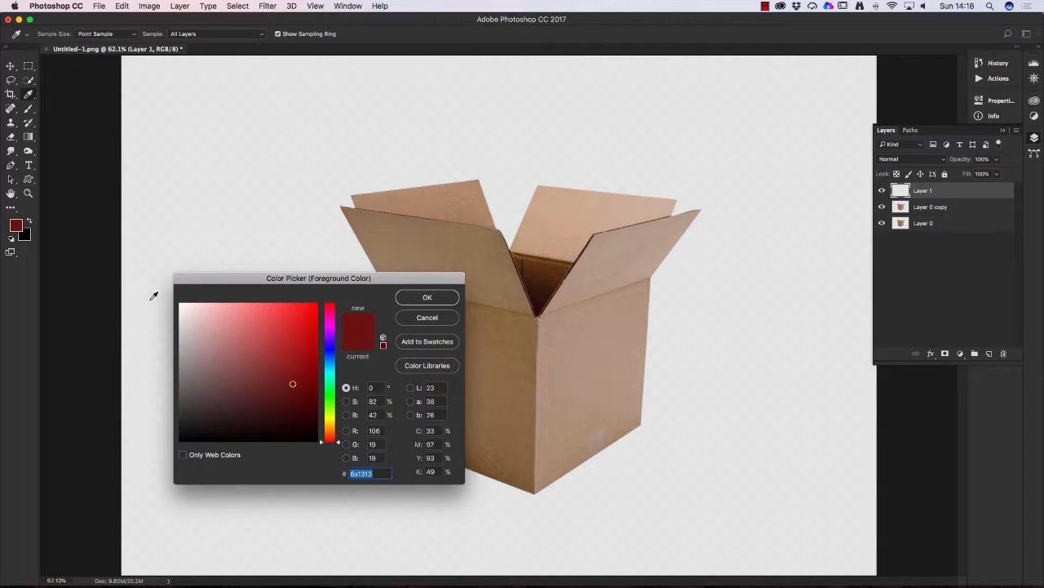
pyautogui.moveTo(180, 317); pyautogui.dragTo(165, 293)
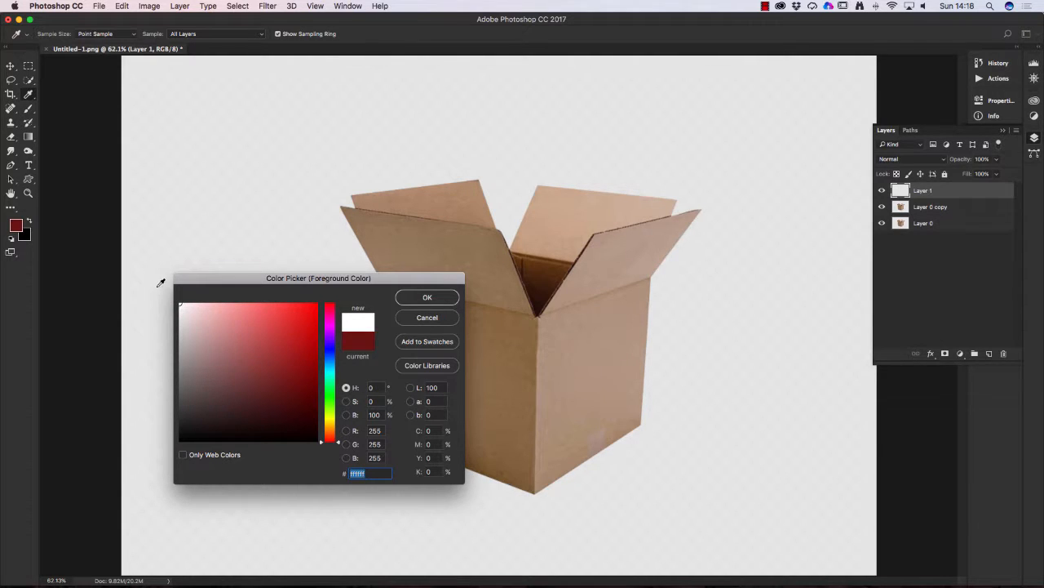
pyautogui.click(409, 298)
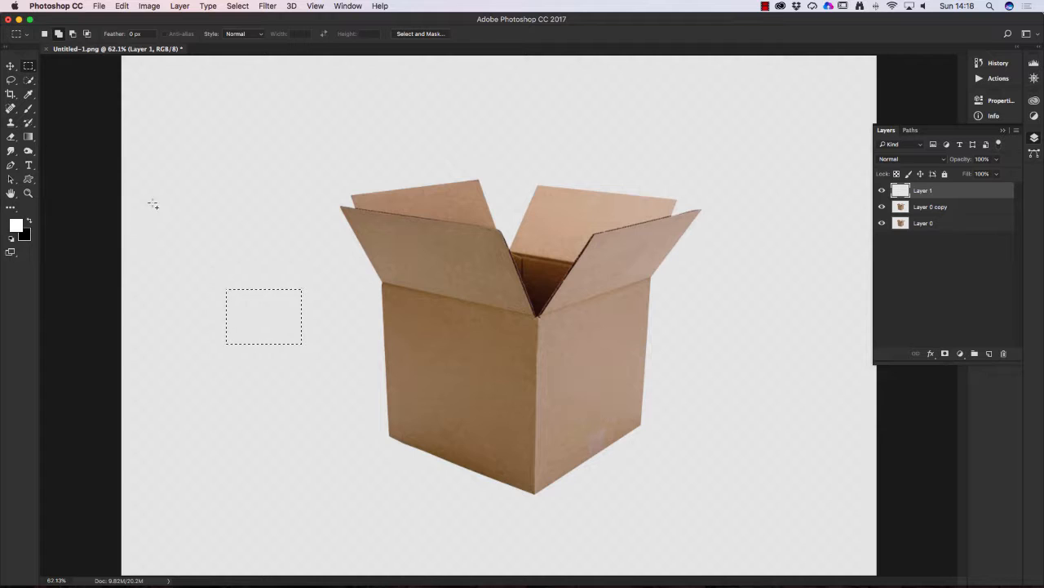
pyautogui.click(28, 138)
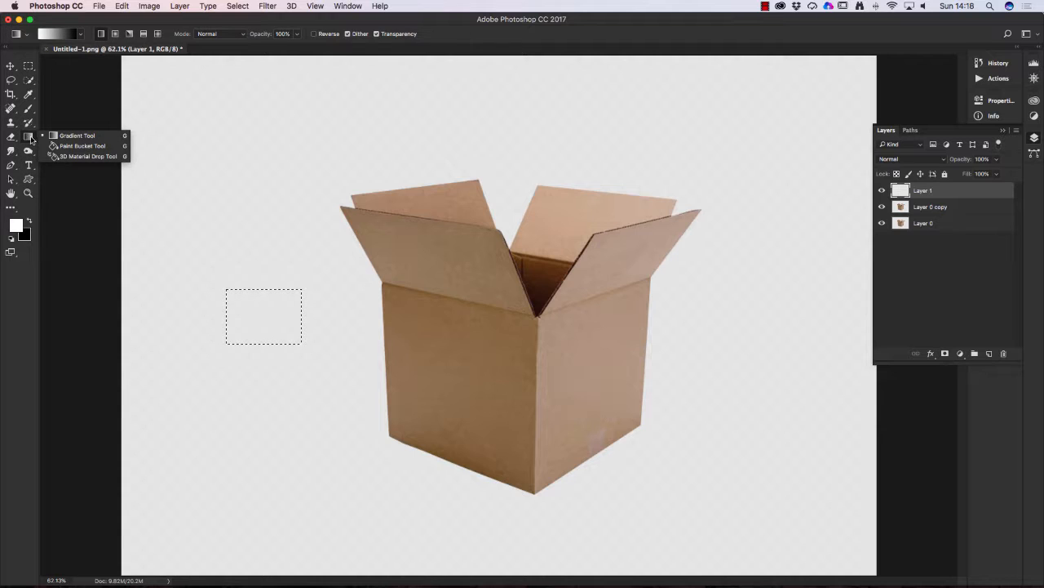
pyautogui.click(77, 146)
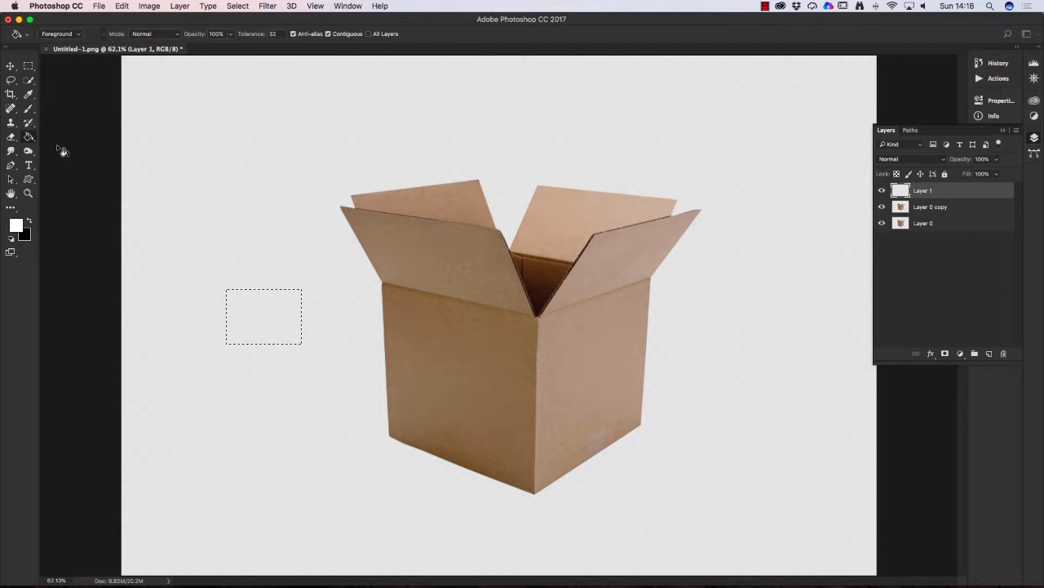
pyautogui.click(252, 307)
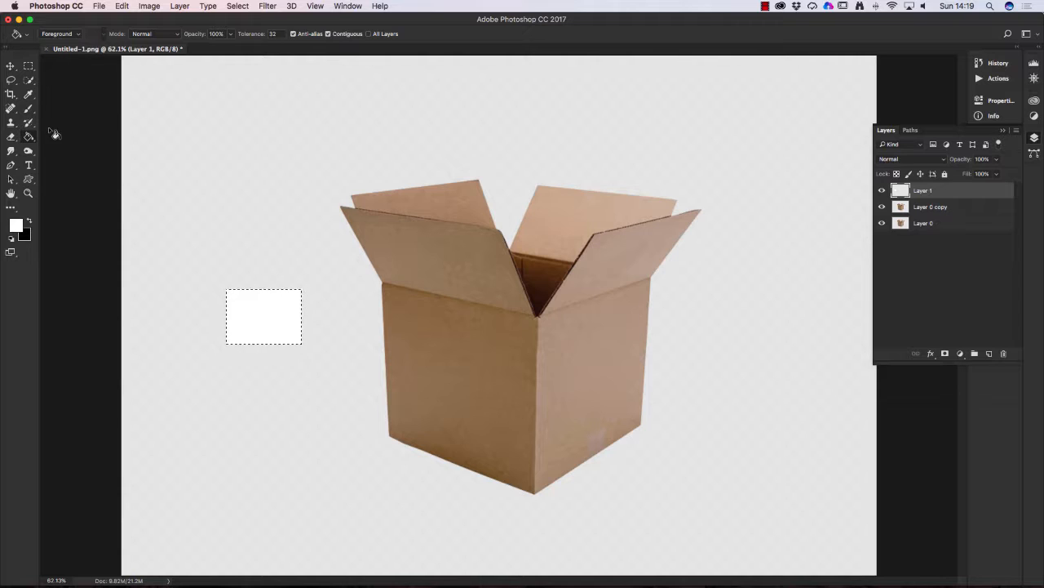
# Step: Set up the Brush tool with black as the foreground colour and a soft 45 px brush tip
pyautogui.click(30, 222)
pyautogui.click(29, 109)
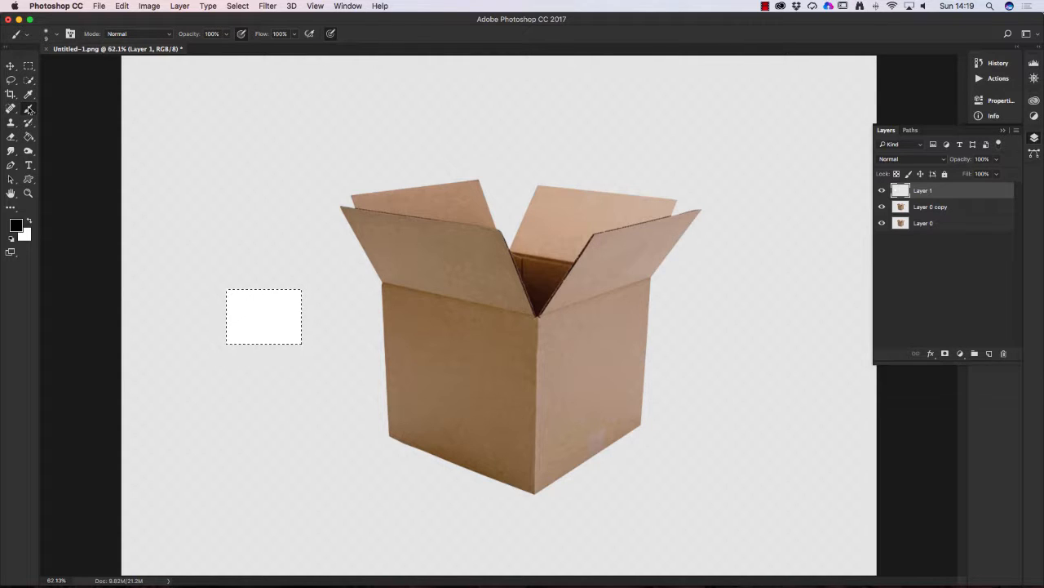
pyautogui.click(59, 35)
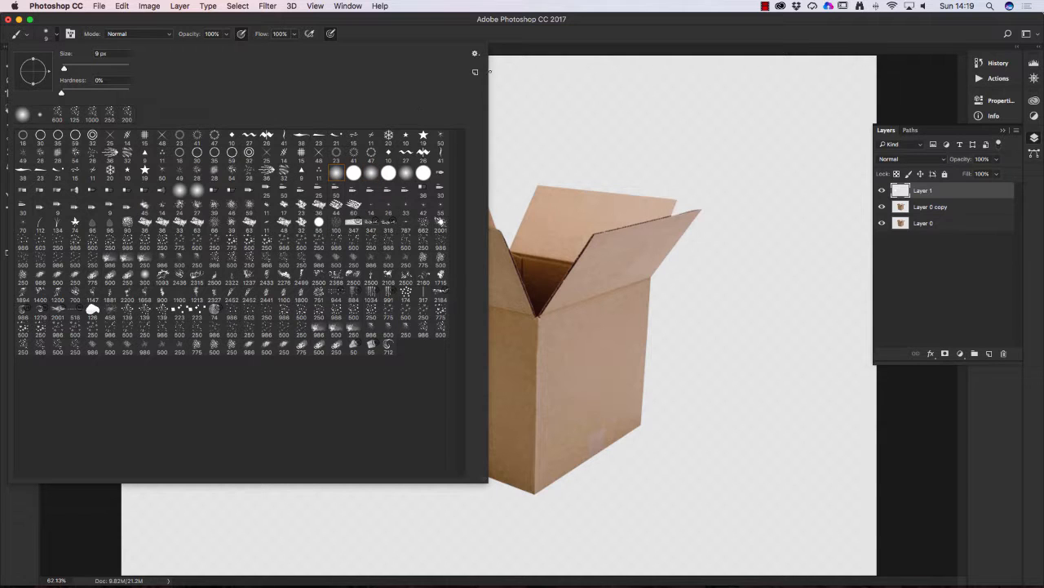
pyautogui.click(535, 34)
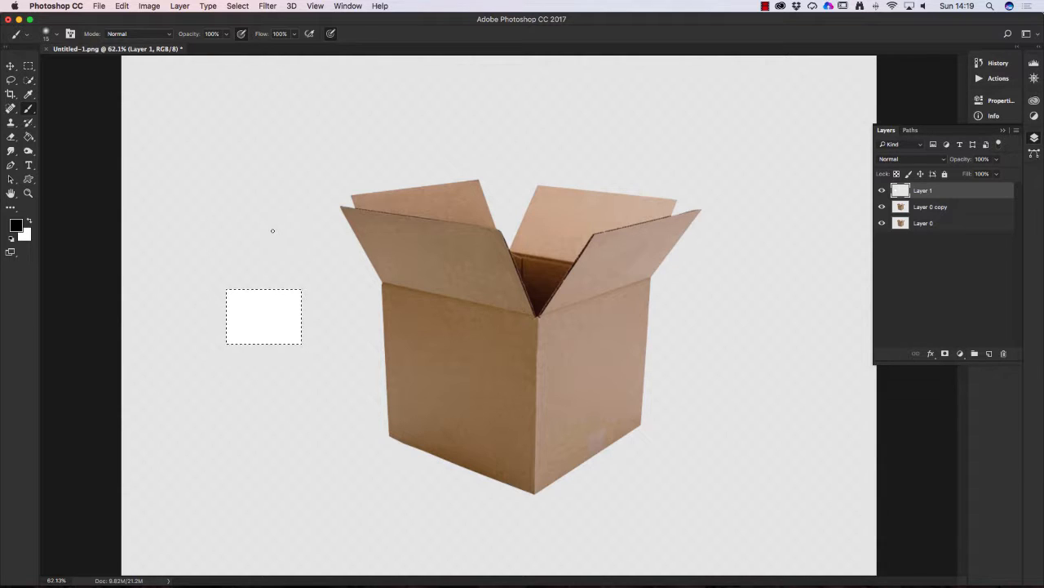
pyautogui.press(']')
pyautogui.press(']')
pyautogui.press(']')
pyautogui.press(']')
pyautogui.press(']')
pyautogui.press(']')
pyautogui.press('[')
pyautogui.press('[')
pyautogui.press('[')
# Step: Lower the brush opacity to 10% and dab faint dirt marks along the edges and corners of the white label
pyautogui.click(226, 34)
pyautogui.moveTo(226, 48); pyautogui.dragTo(182, 50)
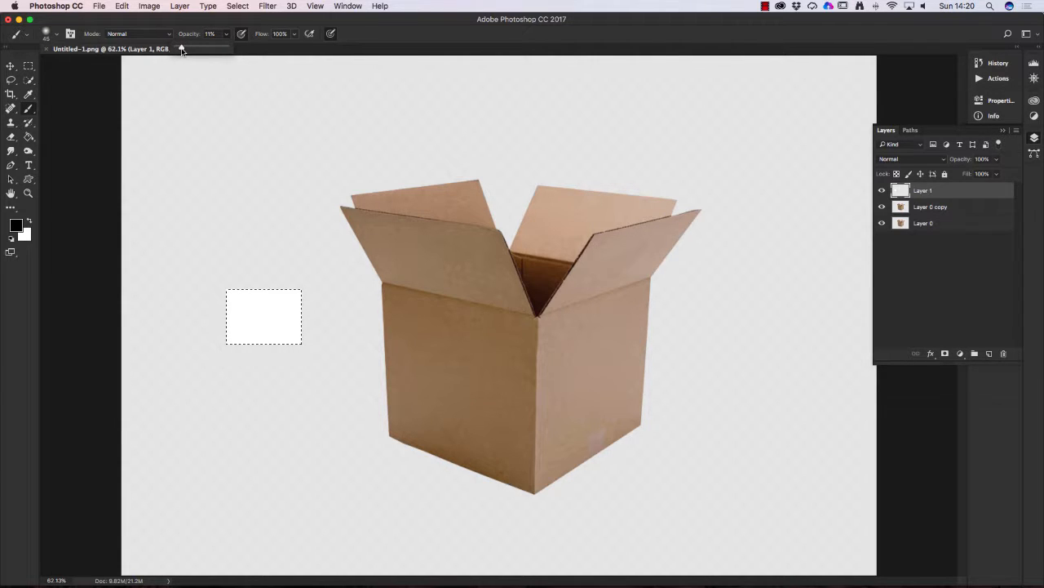
pyautogui.moveTo(182, 50); pyautogui.dragTo(181, 50)
pyautogui.click(227, 293)
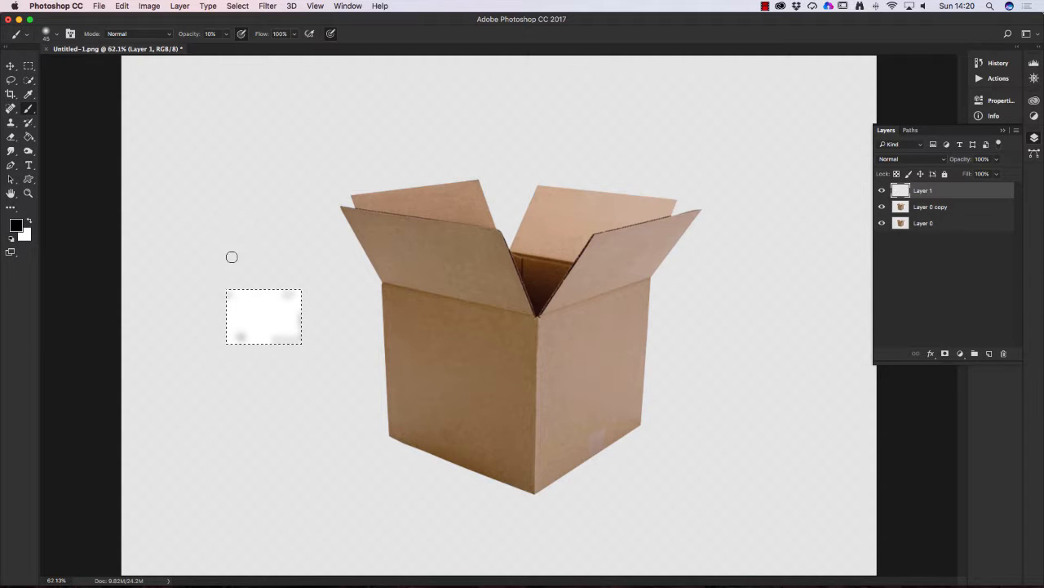
# Step: Set the Type tool's font to Arial Black and its text colour to pure red (ff0000)
pyautogui.click(30, 167)
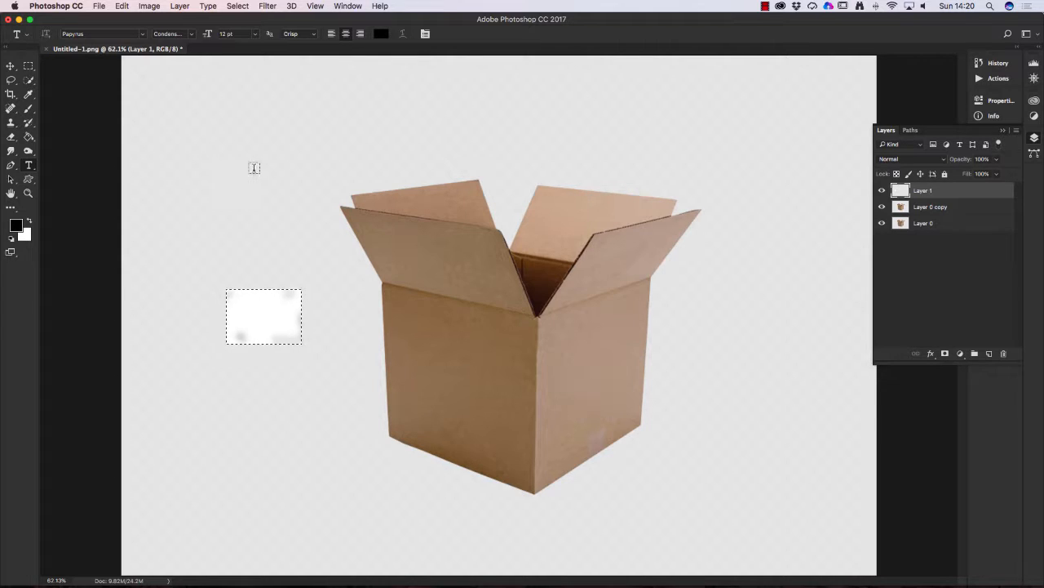
pyautogui.click(143, 35)
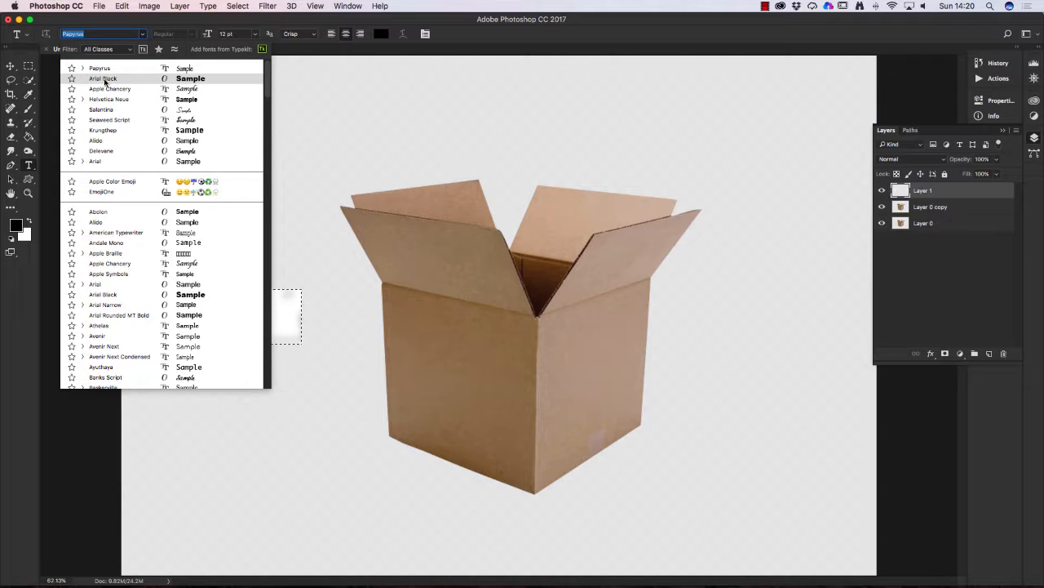
pyautogui.click(183, 79)
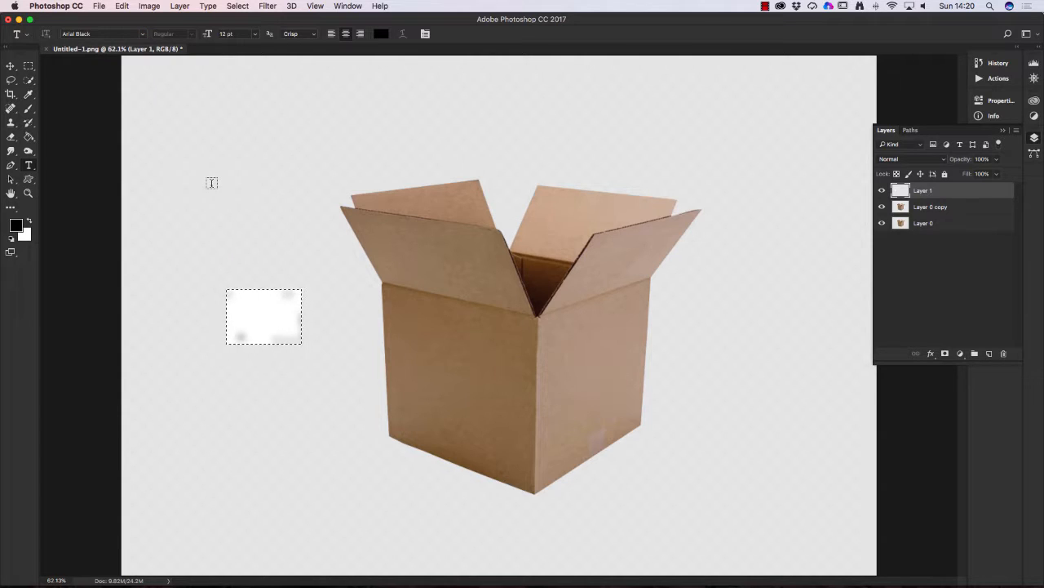
pyautogui.click(382, 36)
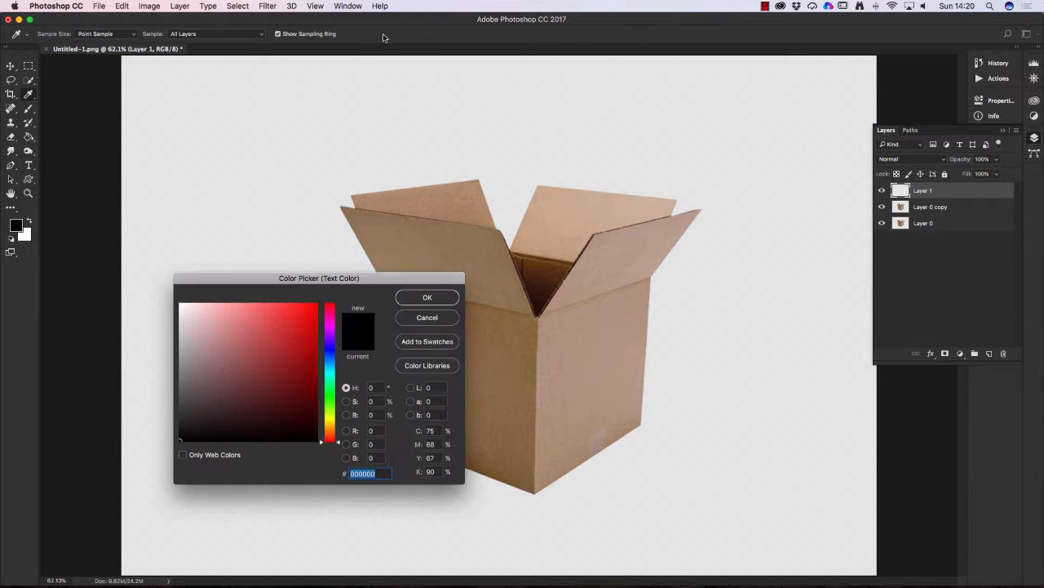
pyautogui.click(332, 304)
pyautogui.moveTo(333, 303); pyautogui.dragTo(341, 463)
pyautogui.moveTo(315, 304); pyautogui.dragTo(325, 297)
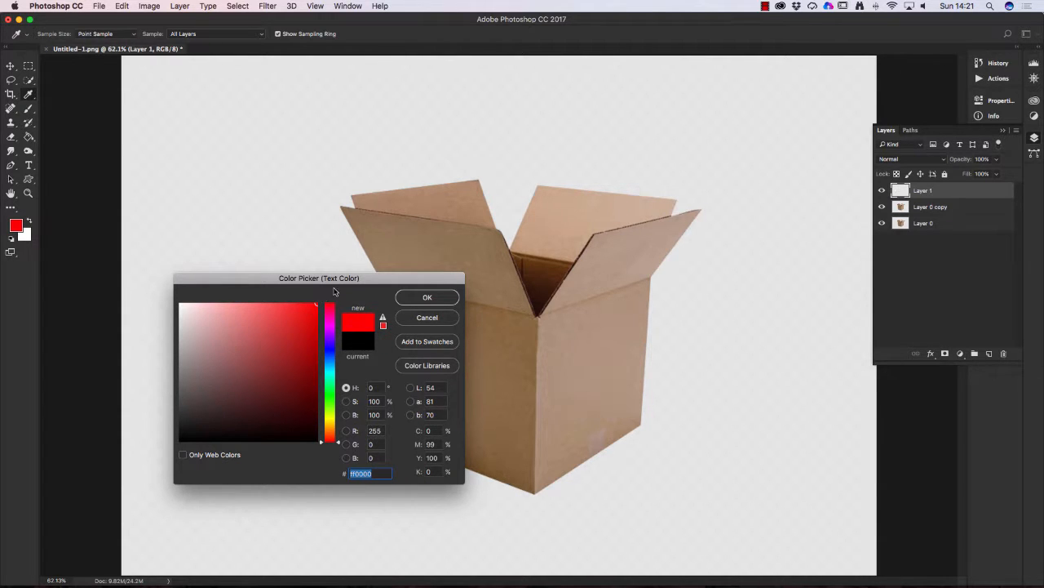
pyautogui.click(446, 297)
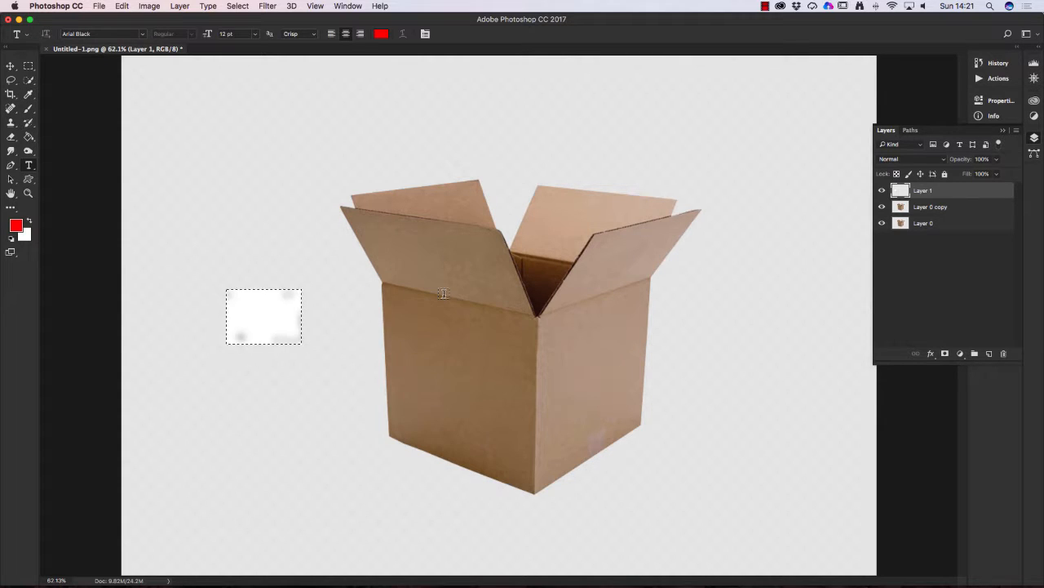
# Step: Add 10 pt text reading OPEN WITH CARE on the white label, with each word on its own line
pyautogui.click(261, 306)
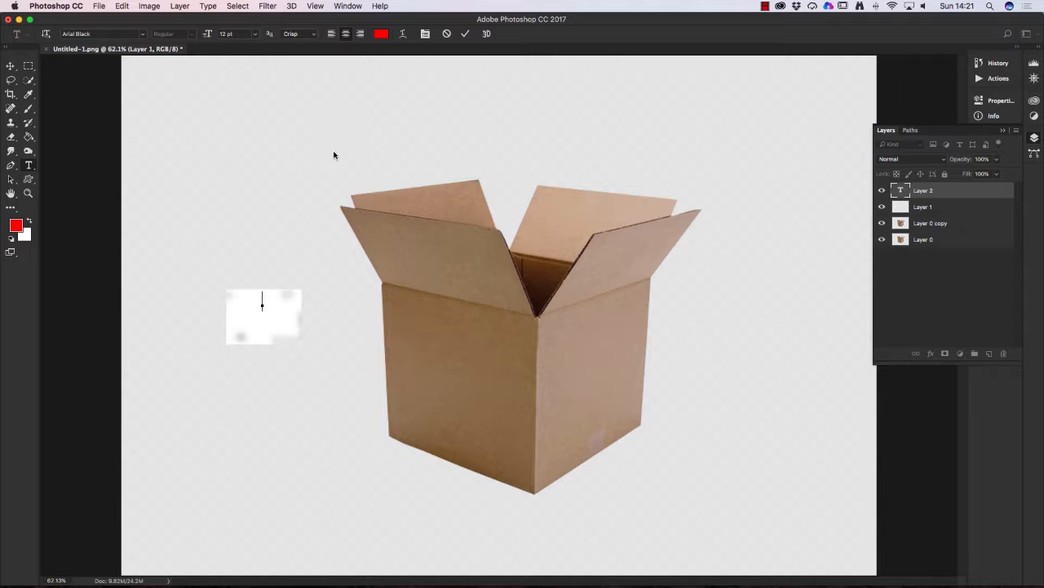
pyautogui.click(255, 35)
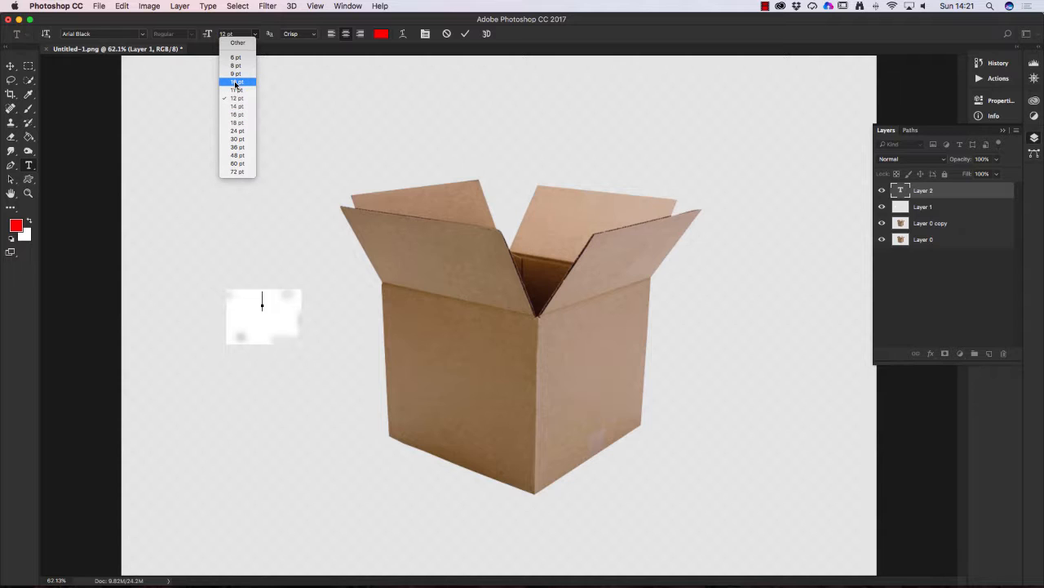
pyautogui.click(236, 83)
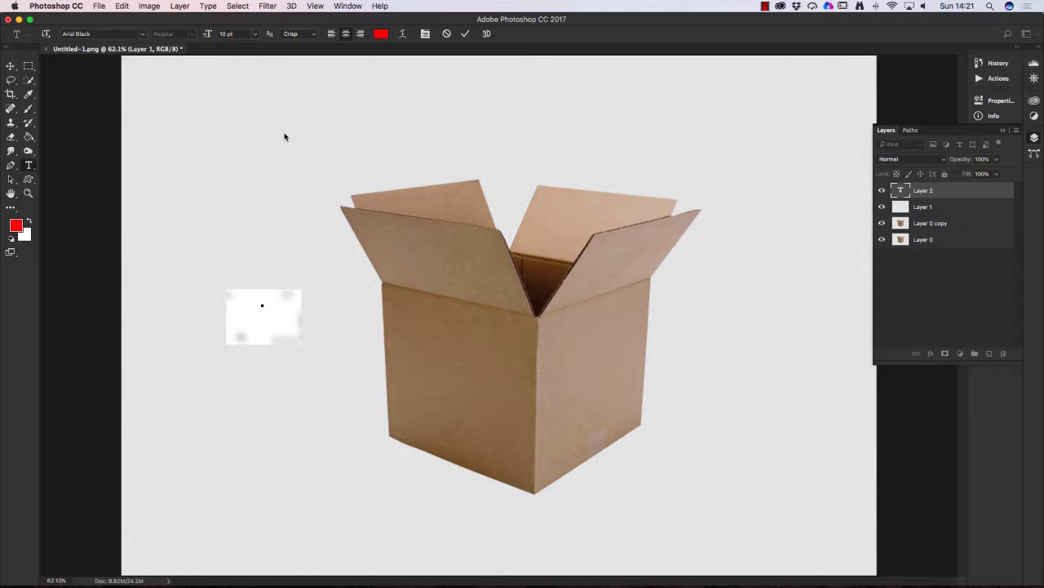
pyautogui.write('OPEN WITH ')
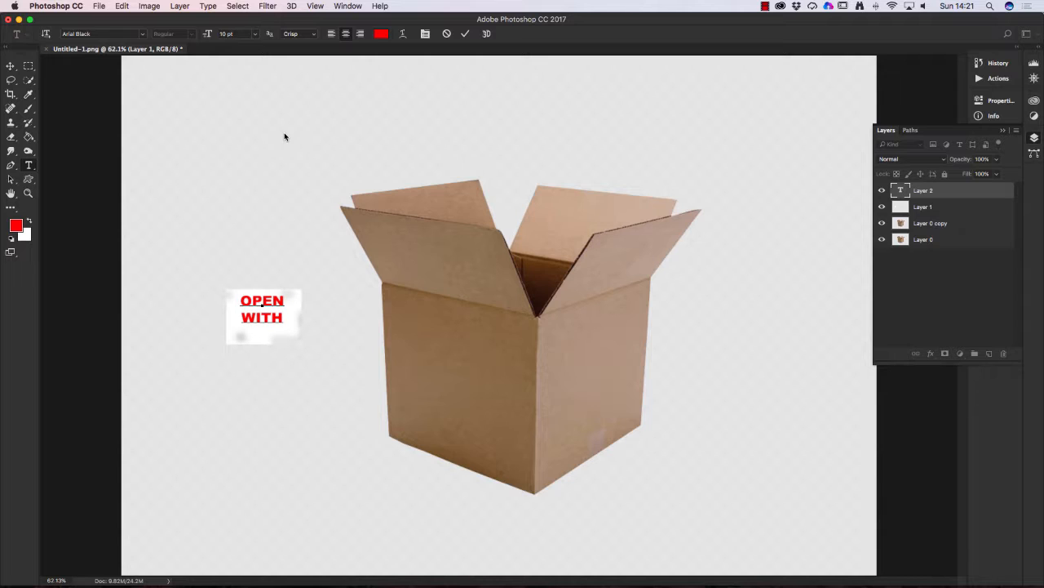
pyautogui.write('CARE')
# Step: Scale the OPEN WITH CARE text to about 85% and position it within the white label
pyautogui.click(12, 69)
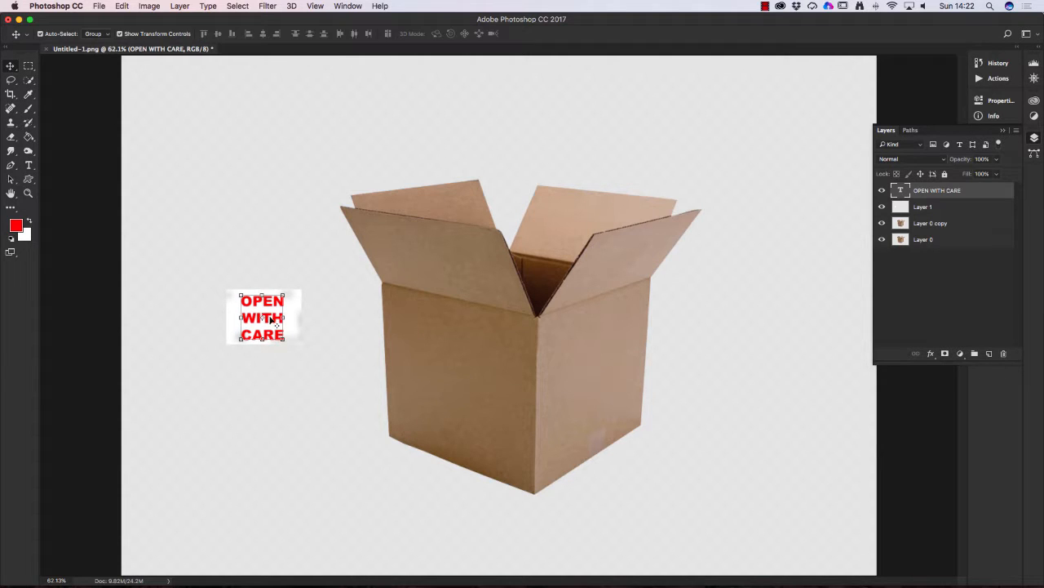
pyautogui.moveTo(275, 320)
pyautogui.mouseDown()
pyautogui.moveTo(294, 304)
pyautogui.moveTo(265, 293)
pyautogui.moveTo(275, 318)
pyautogui.moveTo(293, 281)
pyautogui.moveTo(329, 262)
pyautogui.moveTo(291, 306)
pyautogui.moveTo(280, 301)
pyautogui.moveTo(277, 319)
pyautogui.mouseUp()
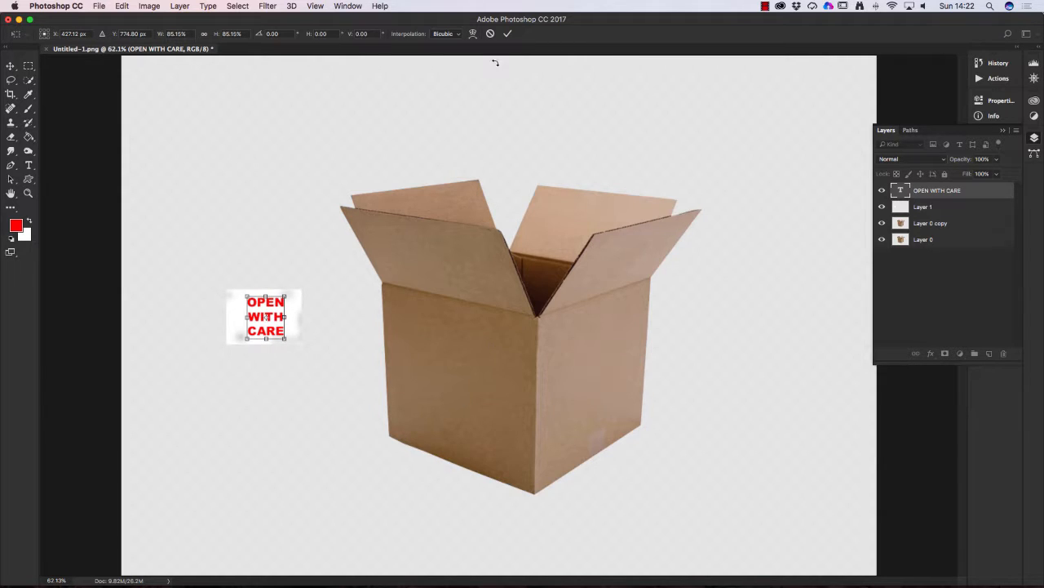
pyautogui.click(508, 33)
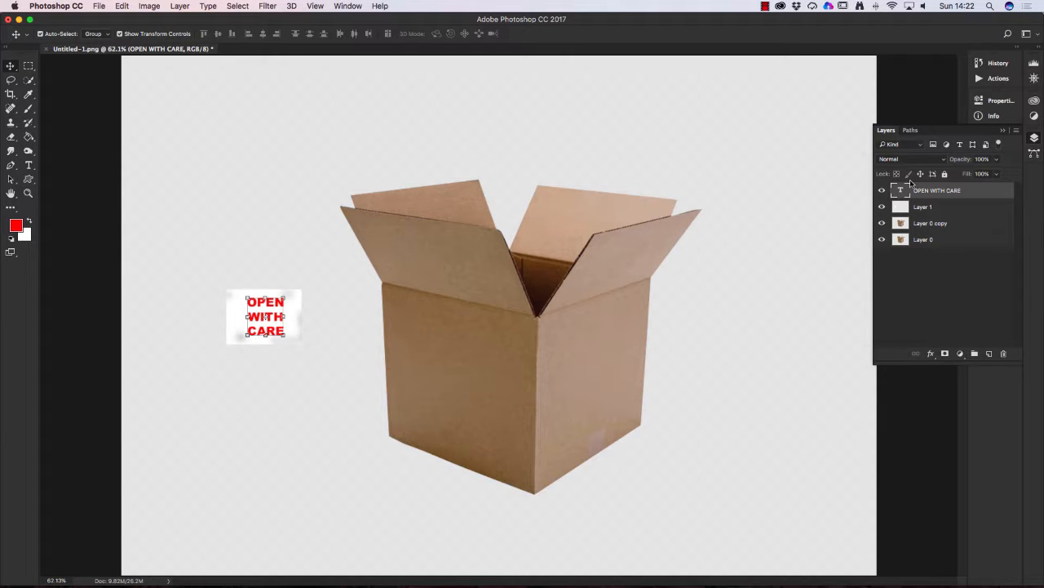
# Step: Rasterize the OPEN WITH CARE text layer
pyautogui.rightClick(959, 191)
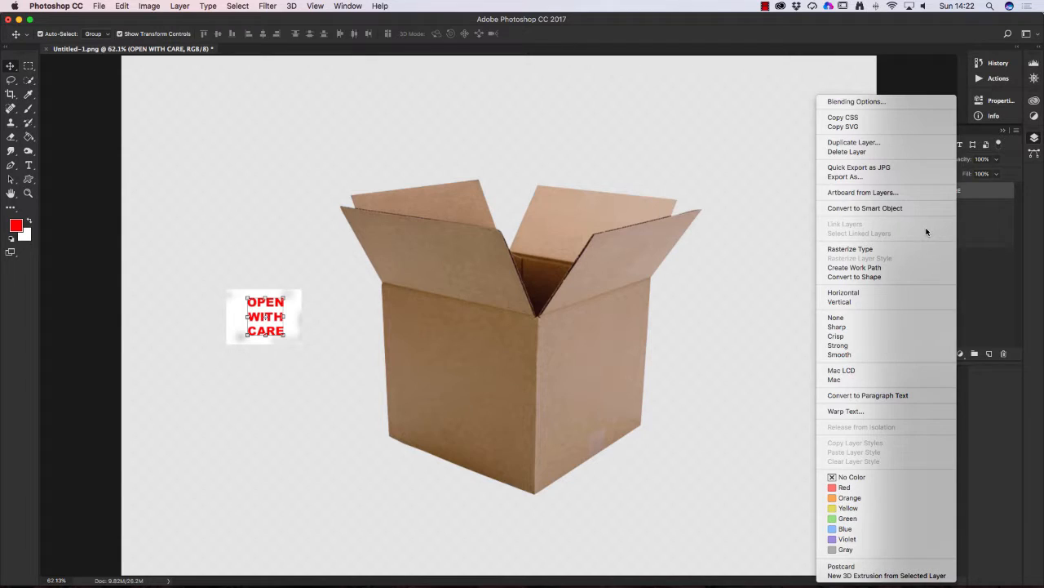
pyautogui.click(849, 249)
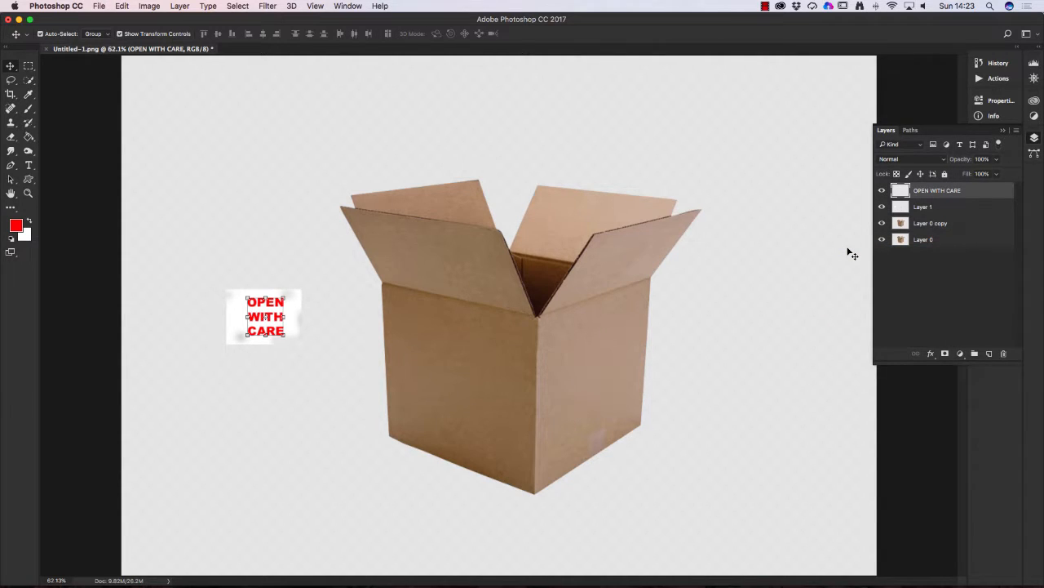
# Step: Merge the OPEN WITH CARE text layer down into the label layer and move the merged label closer to the box
pyautogui.rightClick(933, 191)
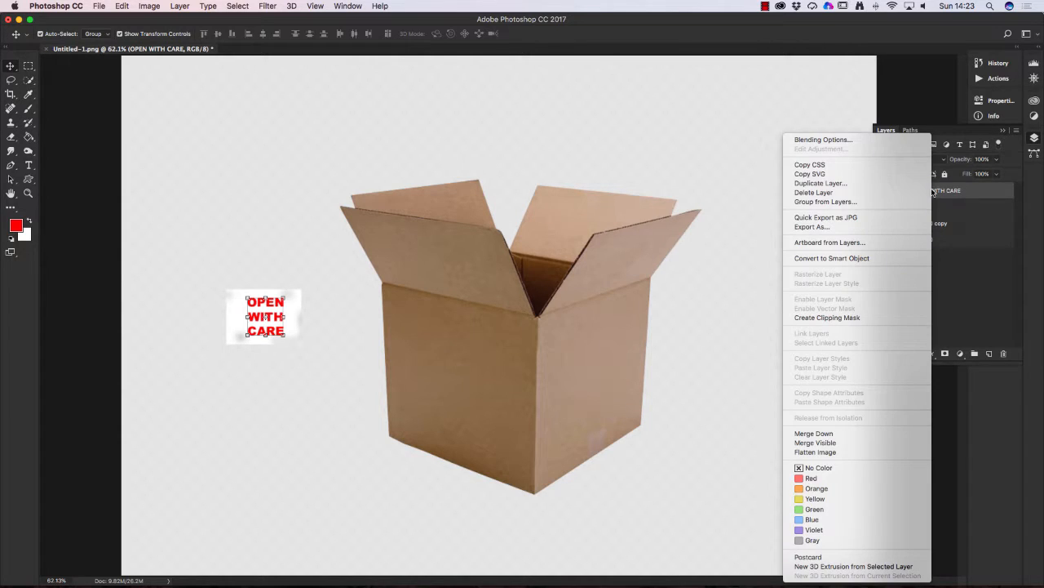
pyautogui.click(820, 432)
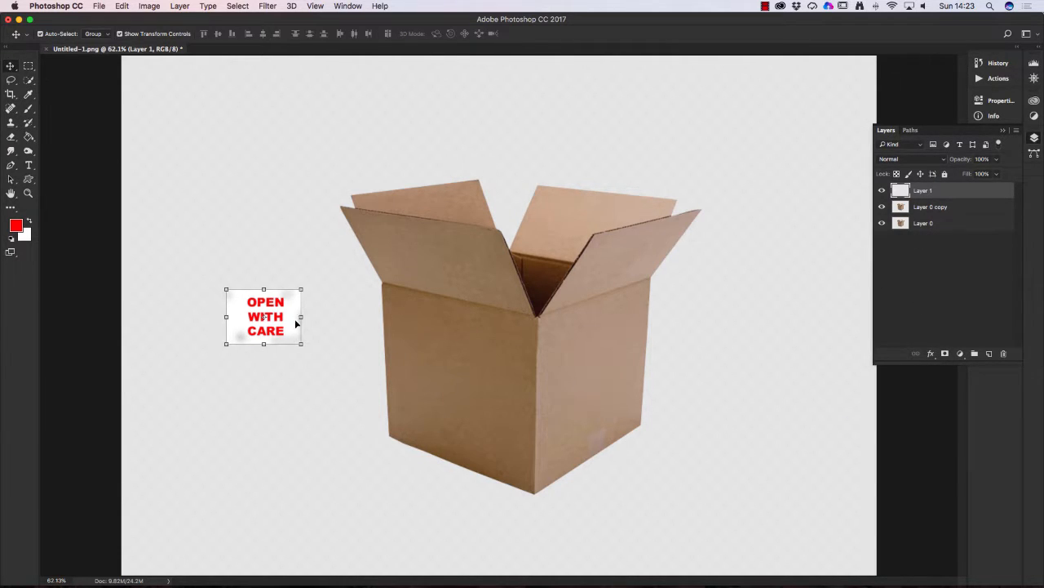
pyautogui.moveTo(289, 313); pyautogui.dragTo(622, 375)
pyautogui.moveTo(498, 343); pyautogui.dragTo(316, 335)
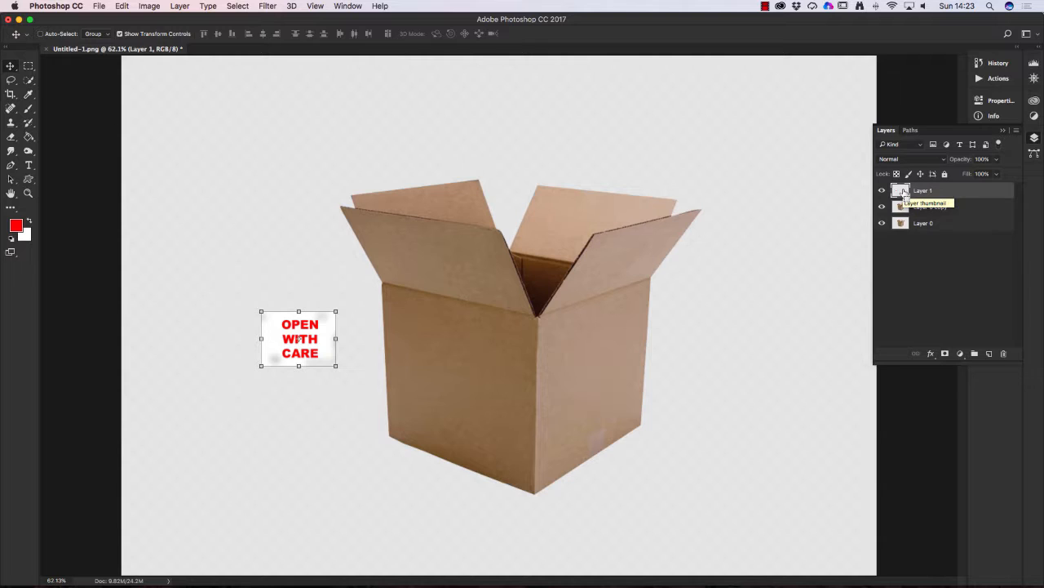
pyautogui.keyDown('super'); pyautogui.click(901, 191); pyautogui.keyUp('super')
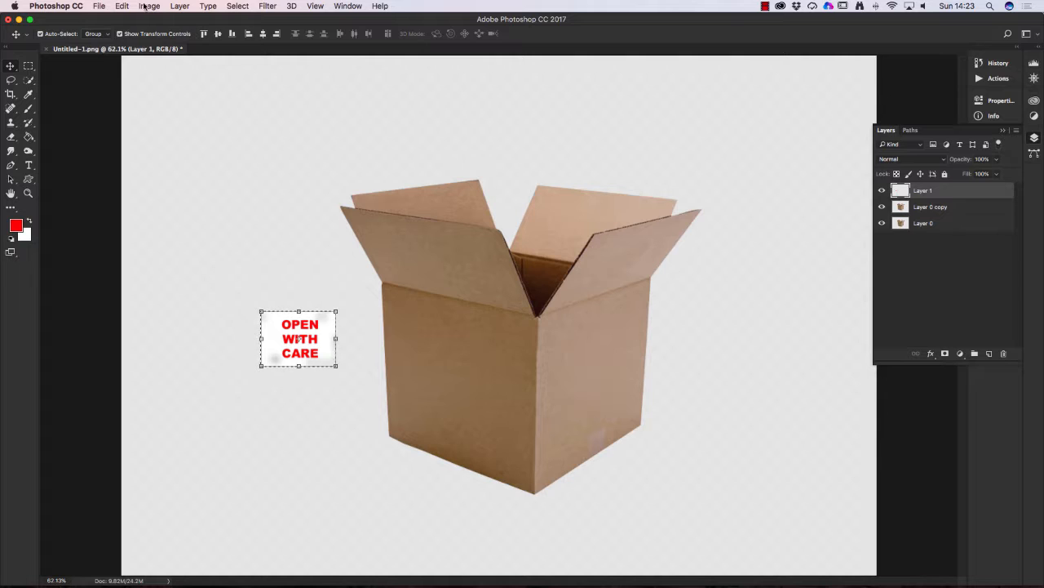
pyautogui.click(238, 6)
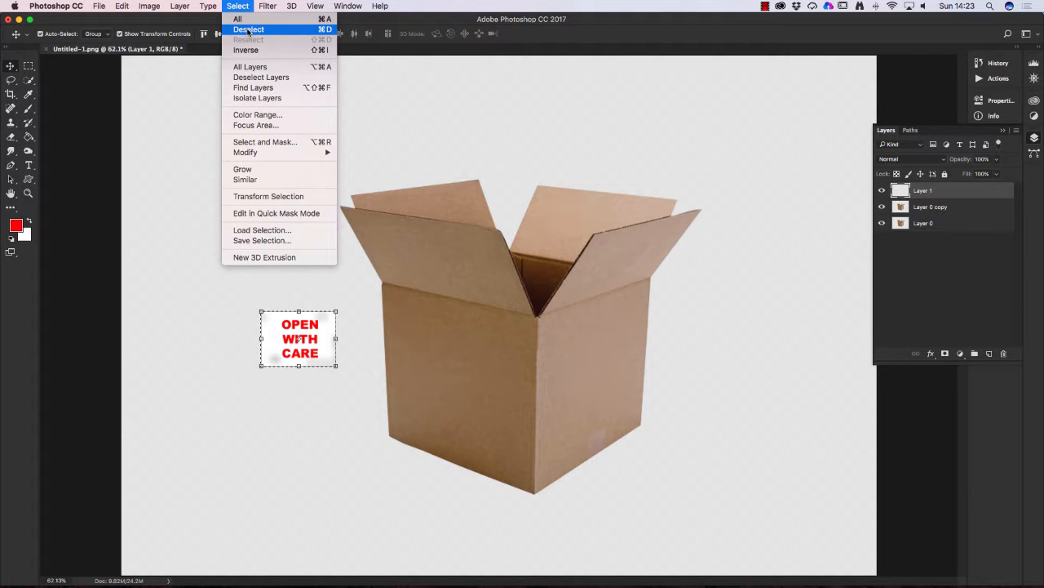
pyautogui.click(249, 30)
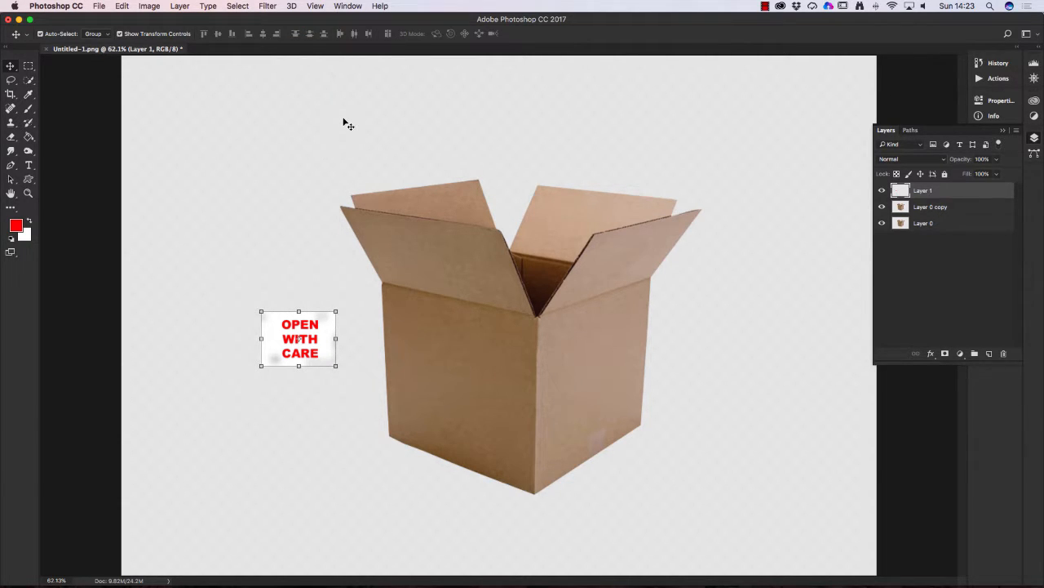
# Step: Select the label by picking its empty surroundings with the Magic Wand and inverting the selection, and copy it
pyautogui.click(29, 80)
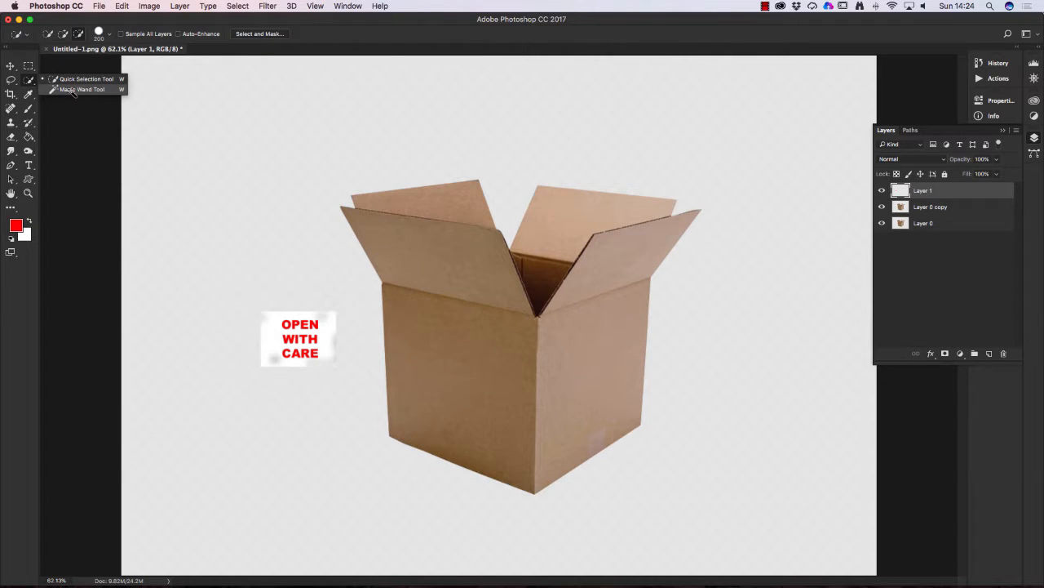
pyautogui.click(71, 92)
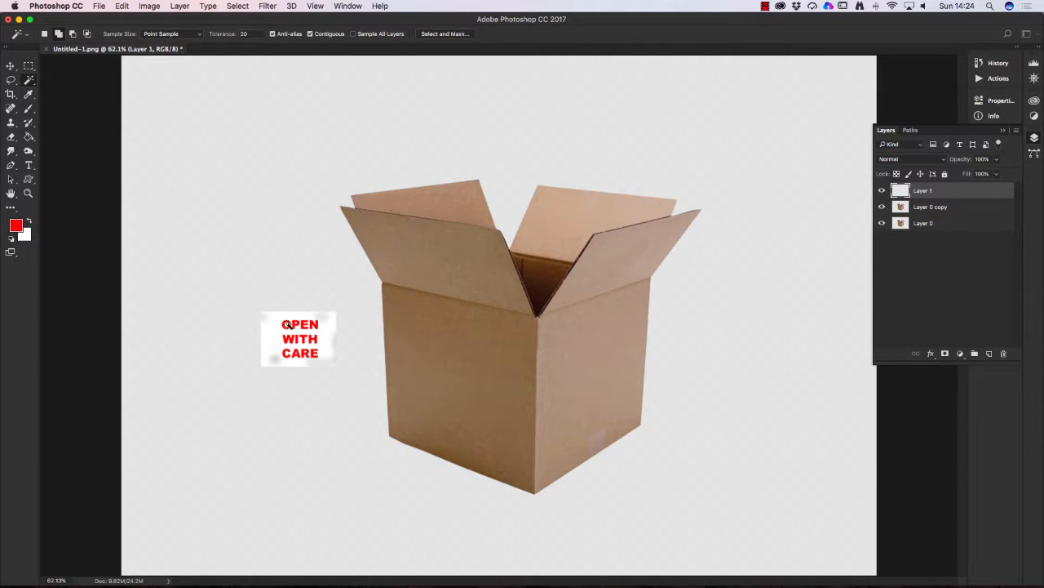
pyautogui.click(261, 258)
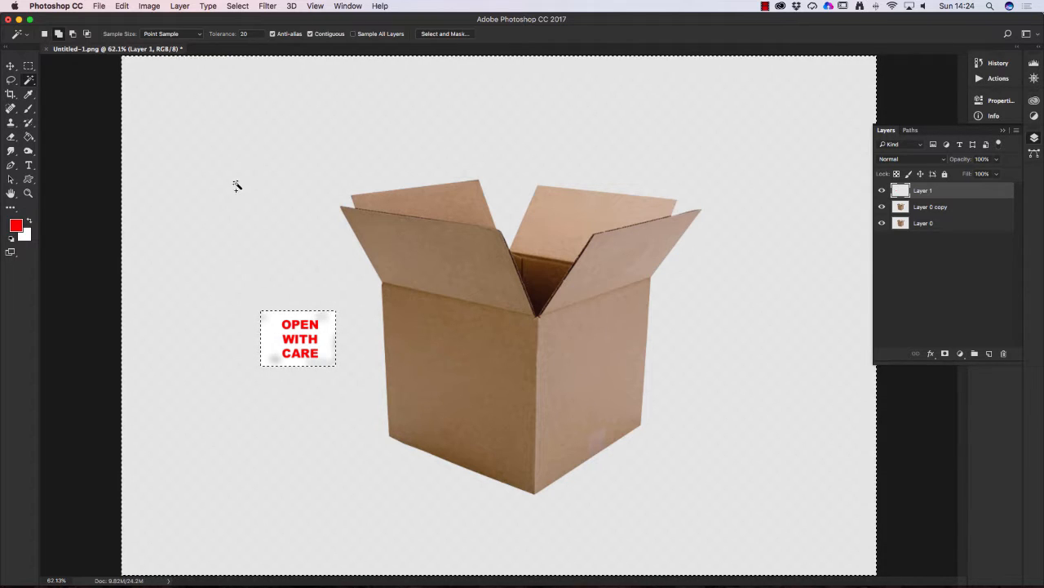
pyautogui.click(237, 6)
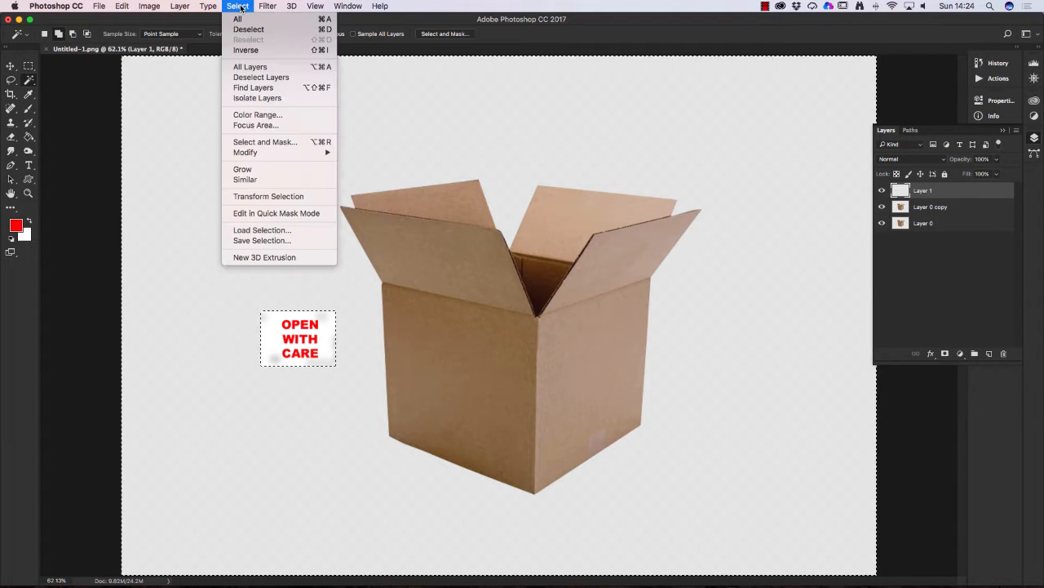
pyautogui.click(254, 51)
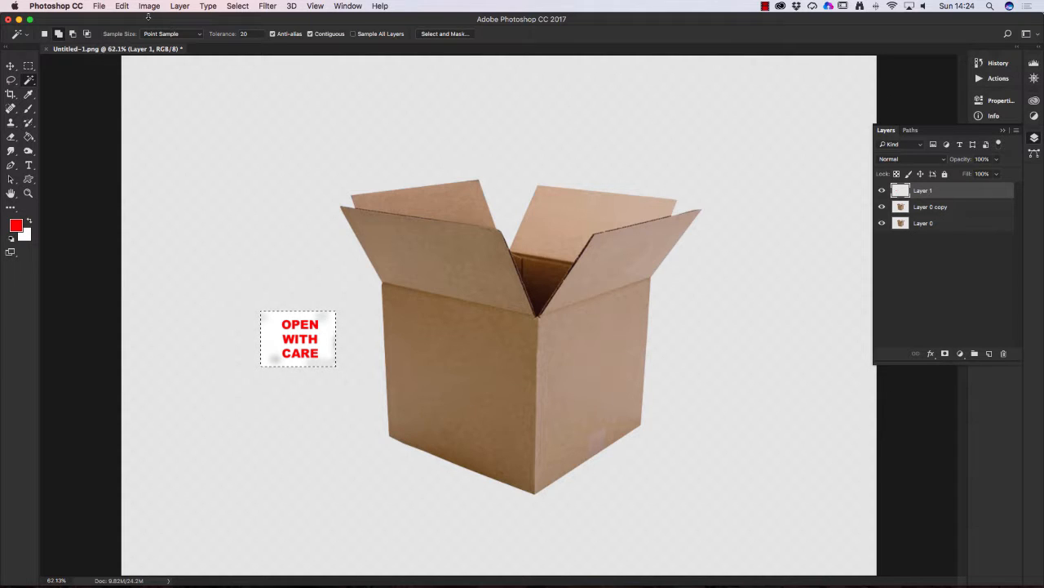
pyautogui.click(122, 6)
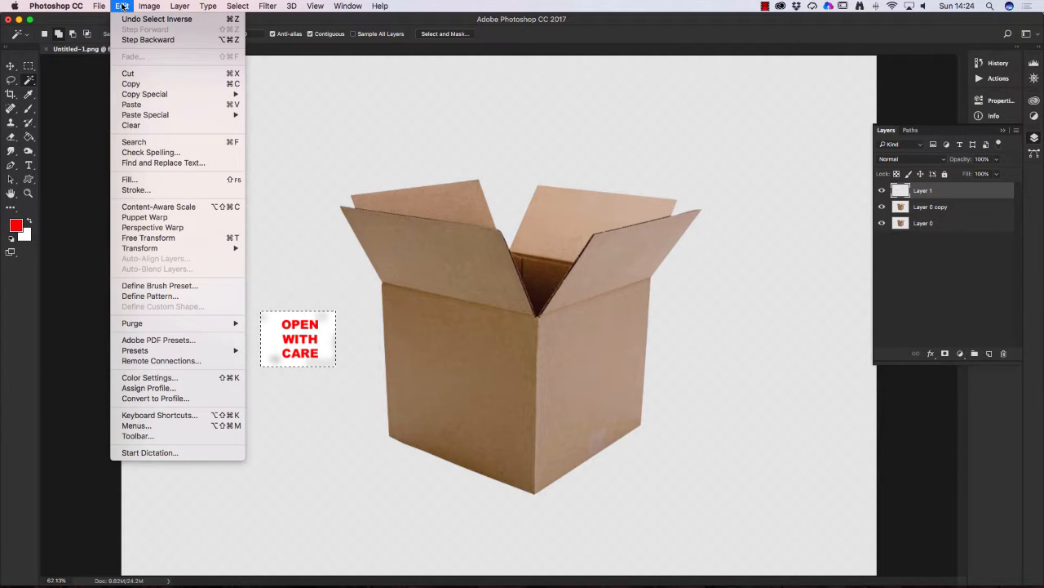
pyautogui.click(131, 84)
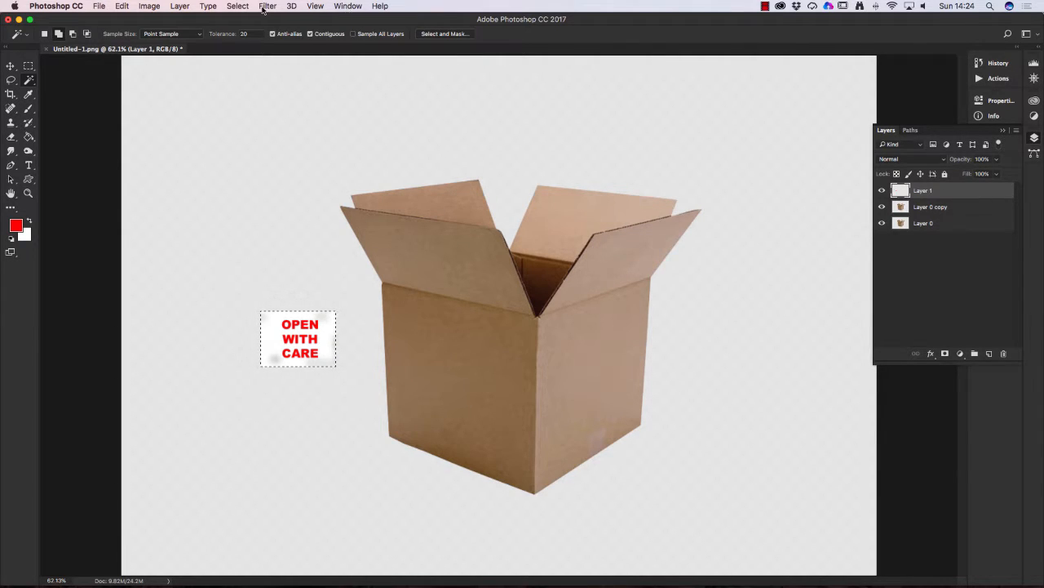
# Step: Deselect the label, hide Layer 1, and make Layer 0 copy the active layer
pyautogui.click(236, 7)
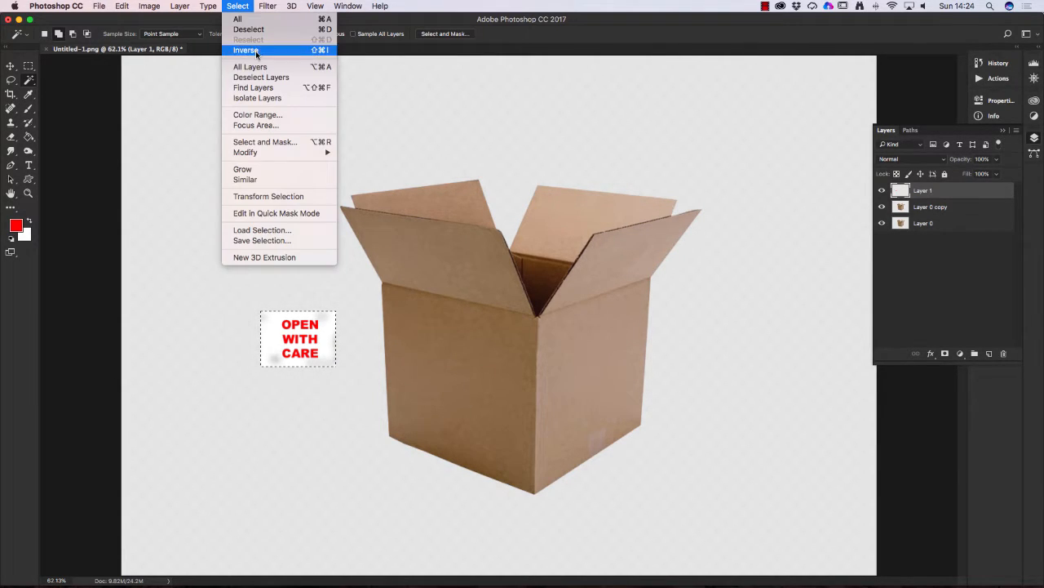
pyautogui.click(255, 33)
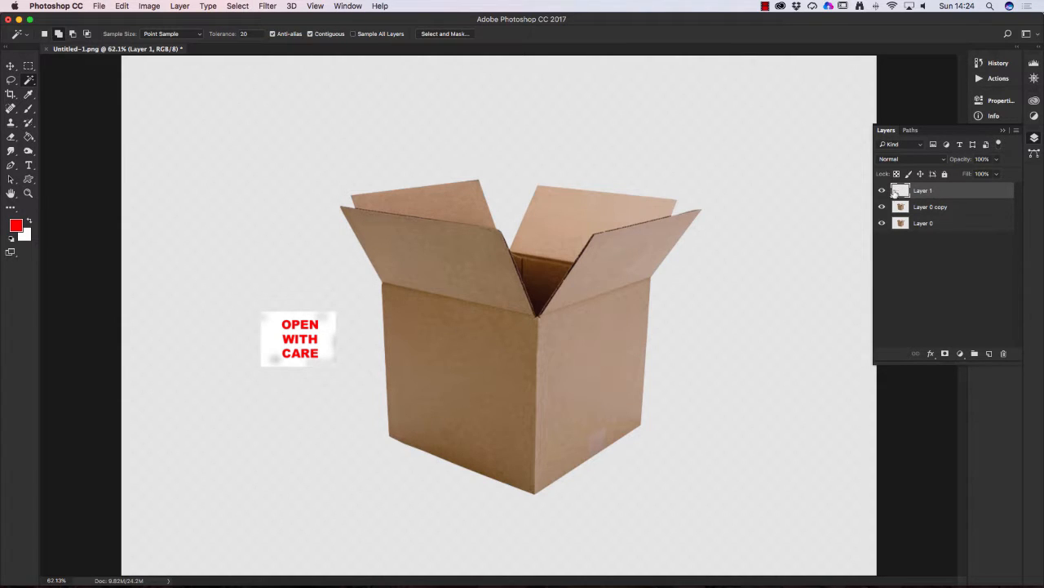
pyautogui.click(883, 191)
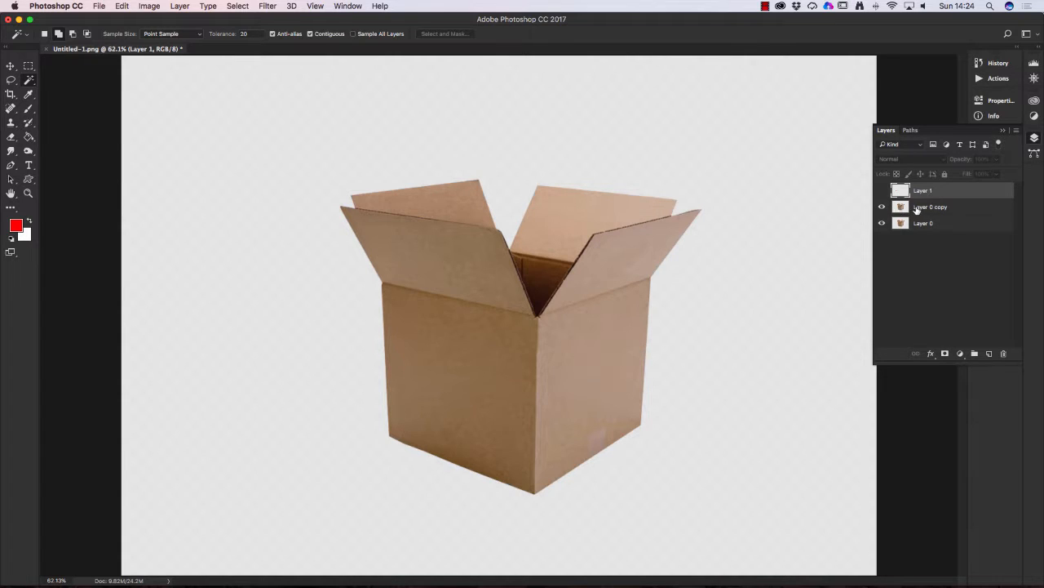
pyautogui.click(902, 207)
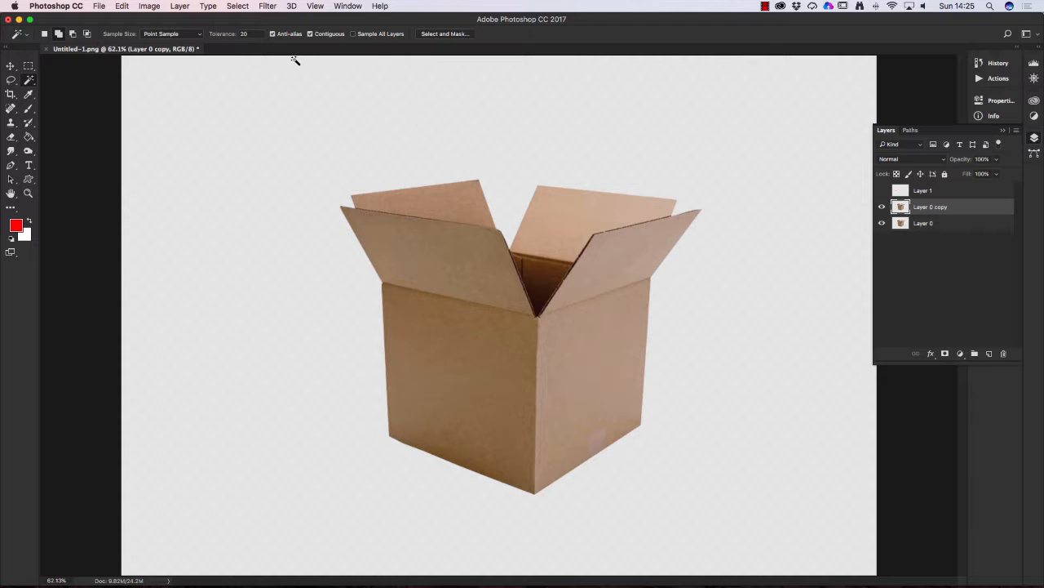
# Step: Start the Vanishing Point filter and define a perspective plane on the four corners of the box's left front face
pyautogui.click(269, 7)
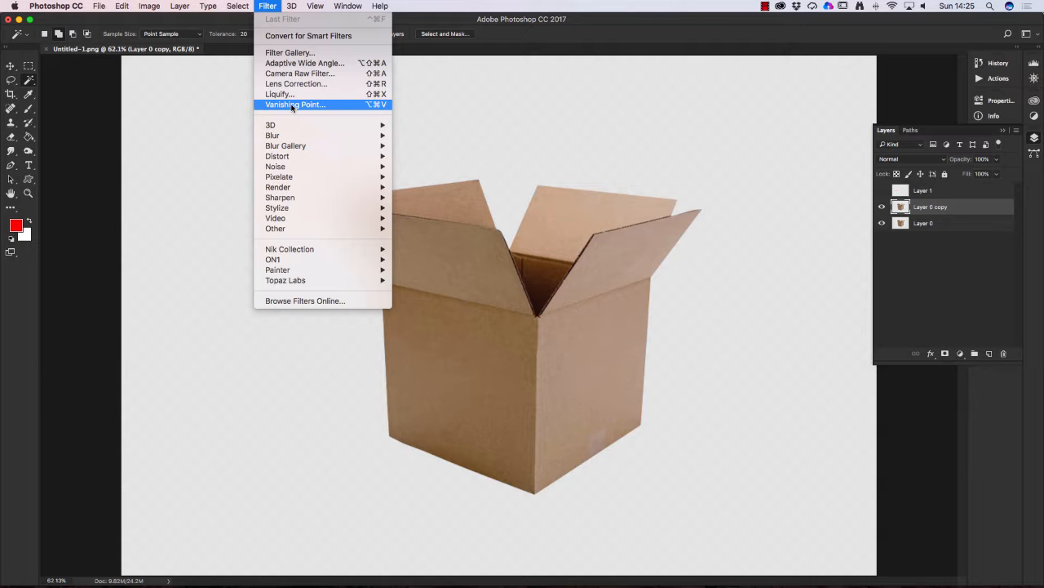
pyautogui.click(292, 104)
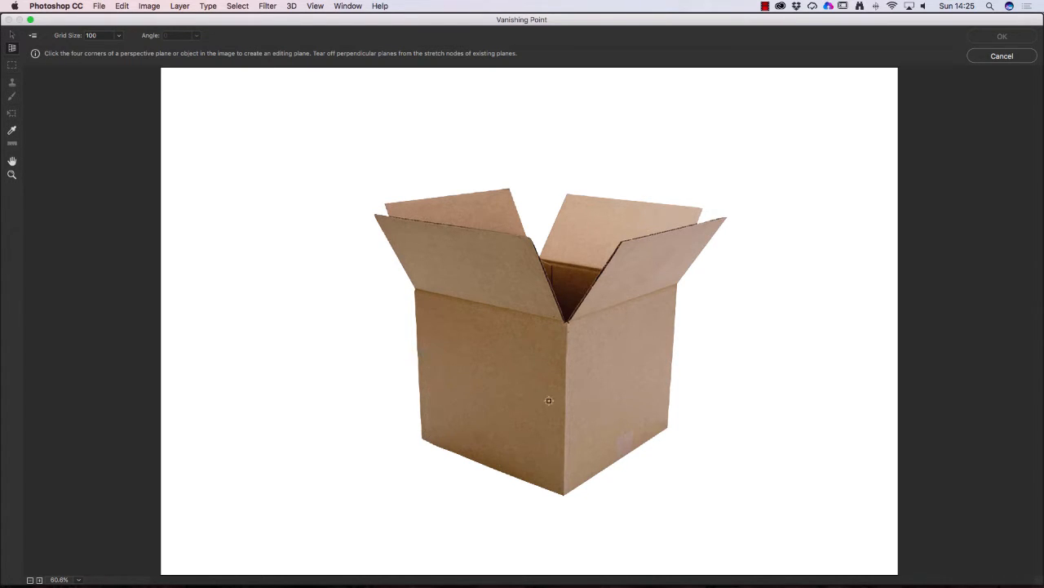
pyautogui.click(415, 290)
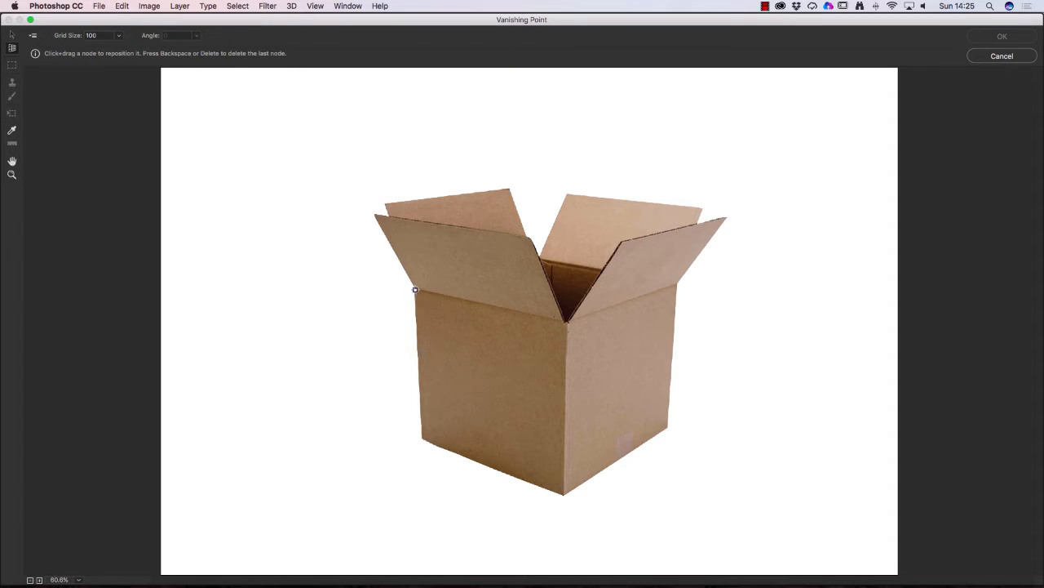
pyautogui.click(422, 439)
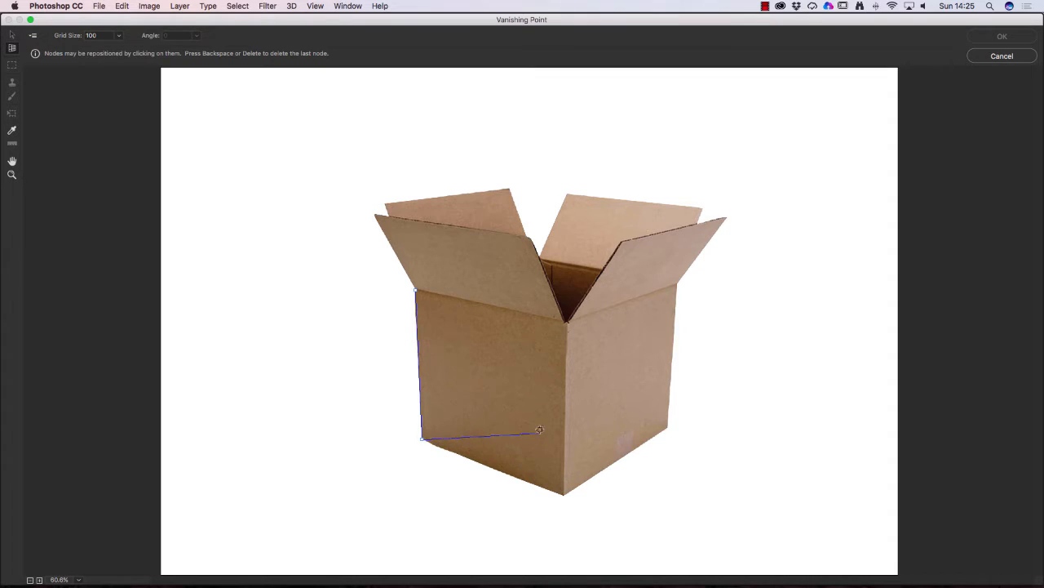
pyautogui.click(563, 495)
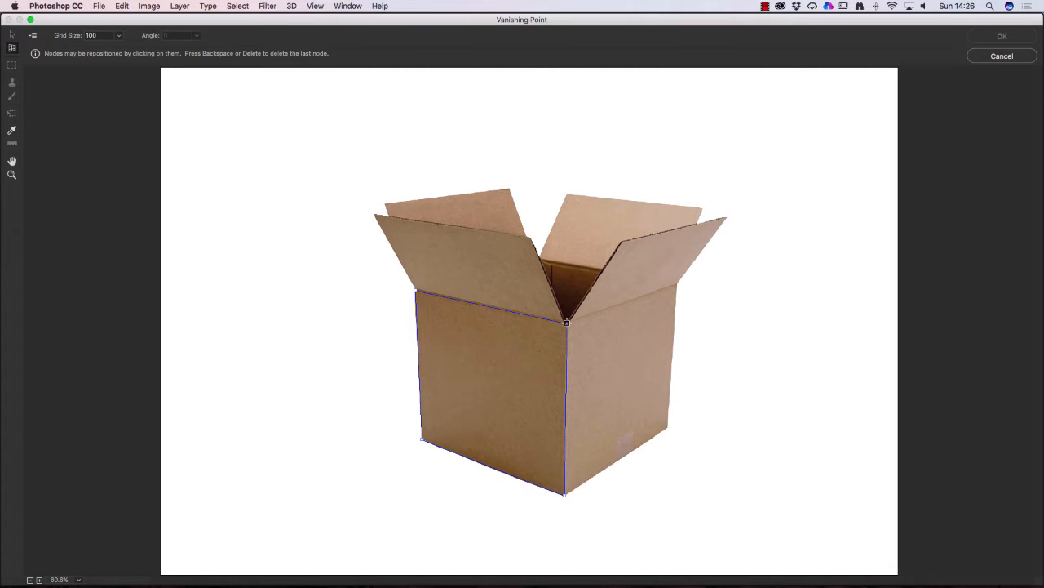
pyautogui.click(566, 323)
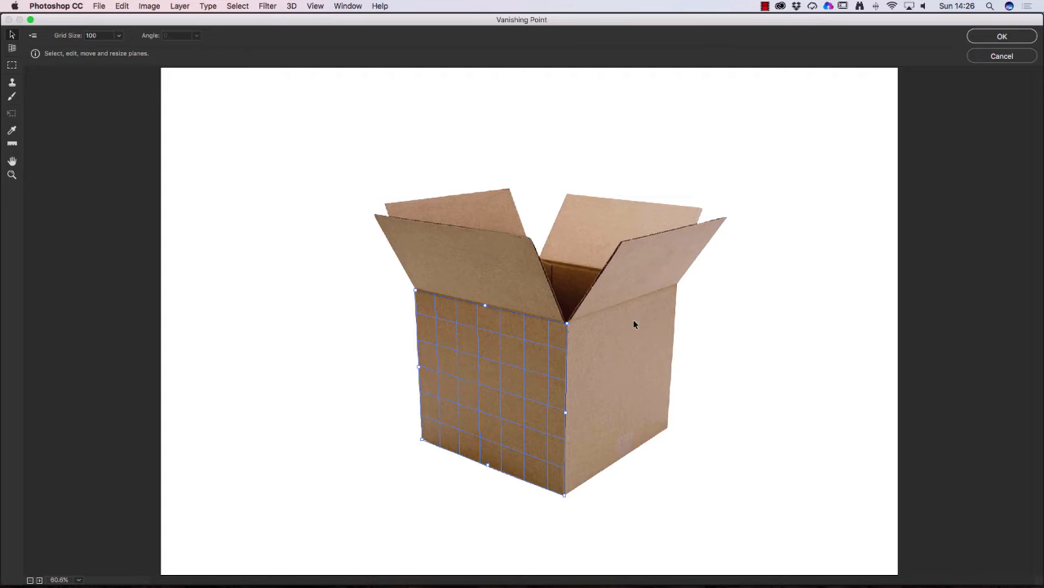
# Step: Create a second perspective plane on the four corners of the box's right front face
pyautogui.click(13, 49)
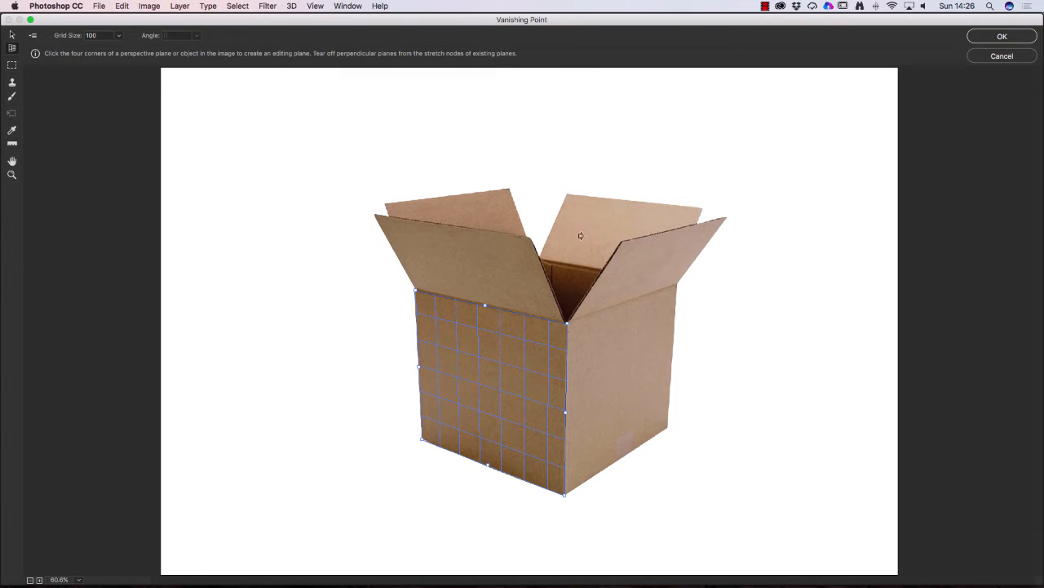
pyautogui.click(677, 285)
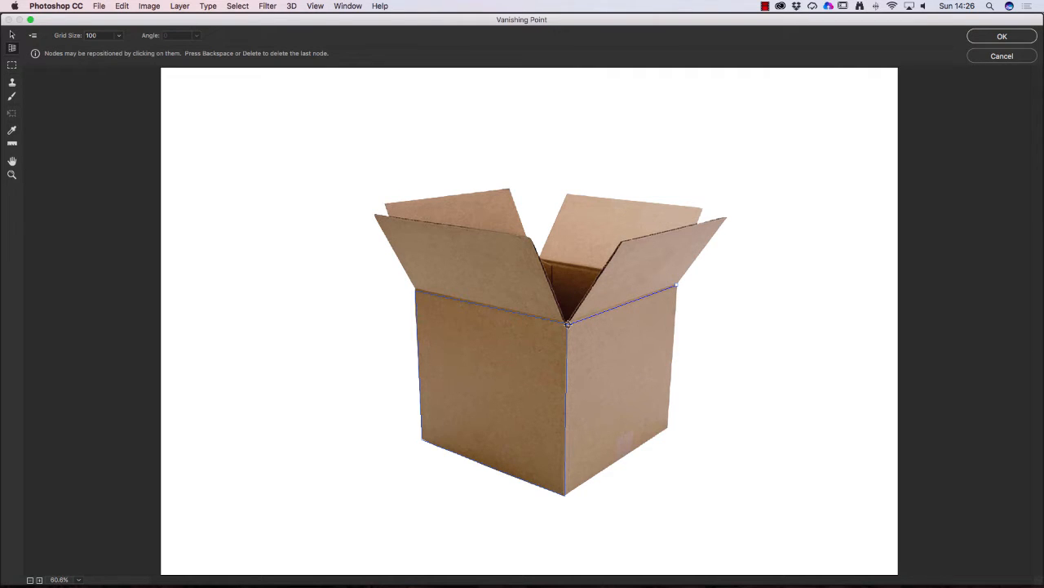
pyautogui.click(567, 323)
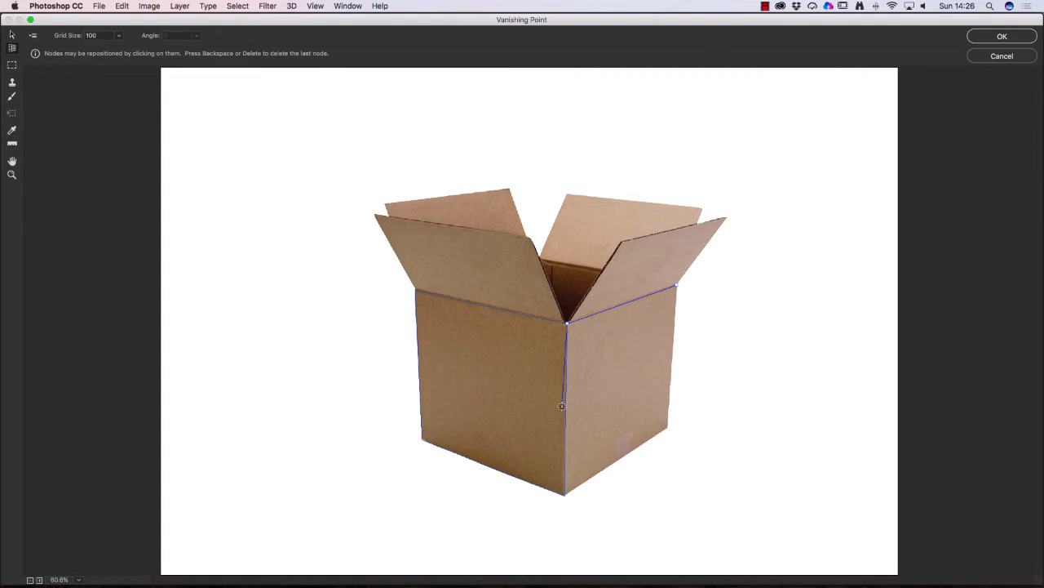
pyautogui.click(564, 494)
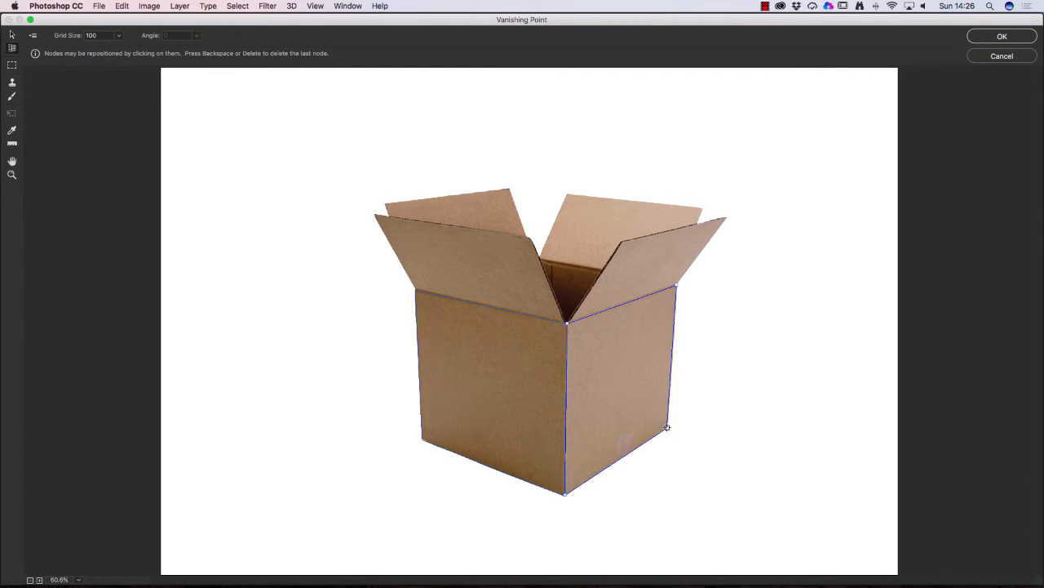
pyautogui.click(668, 427)
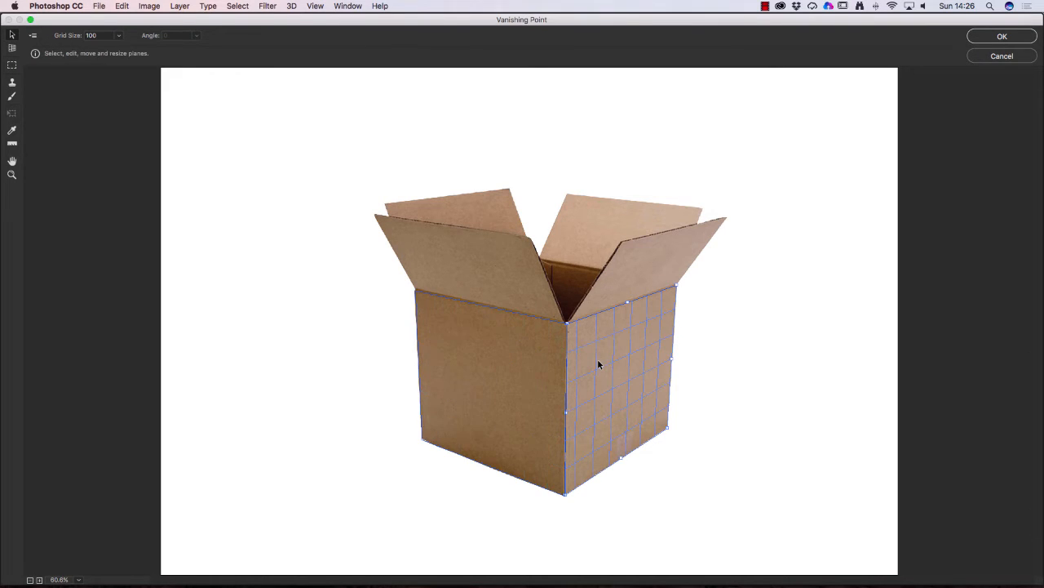
pyautogui.click(491, 365)
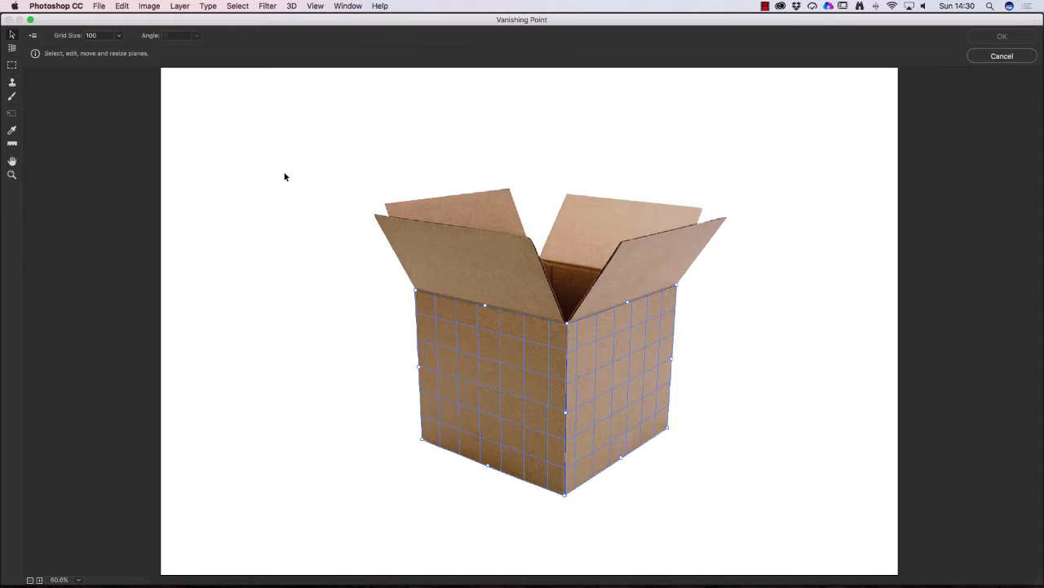
# Step: Paste the copied label and place it in perspective near the middle of the box's left face
pyautogui.press('alt')
pyautogui.press('super+v')
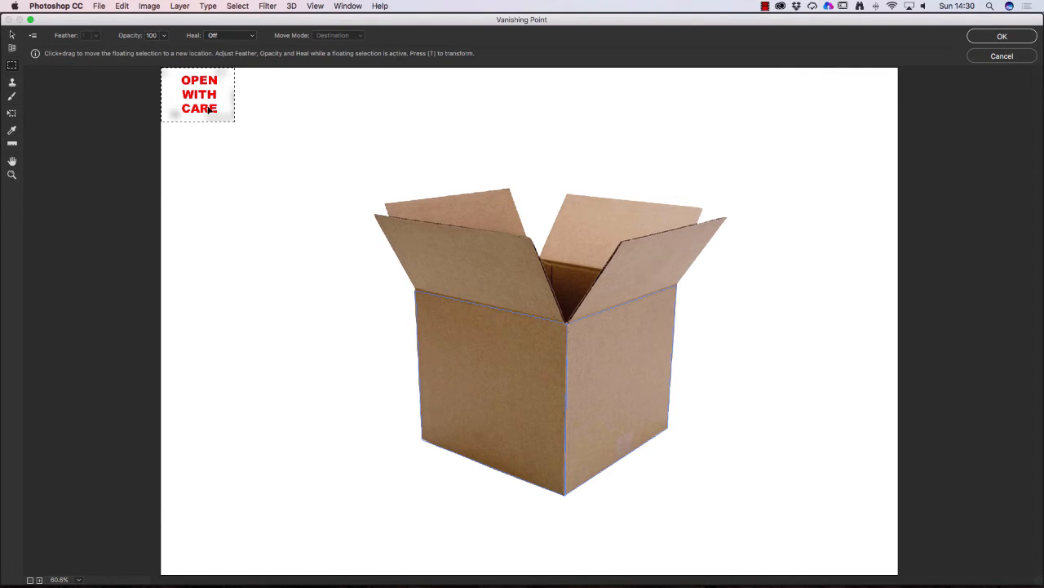
pyautogui.click(11, 66)
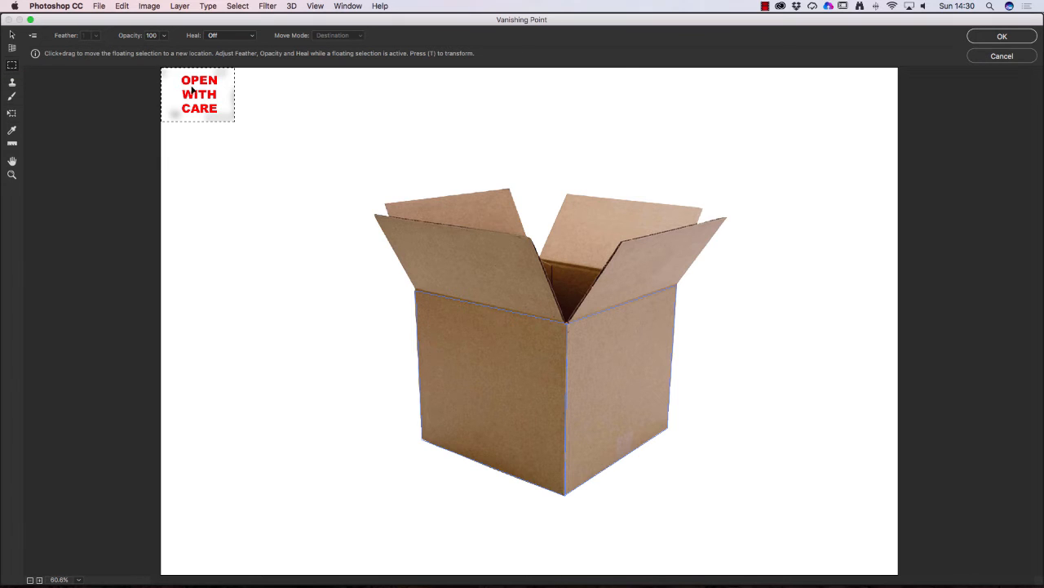
pyautogui.moveTo(198, 94); pyautogui.dragTo(479, 373)
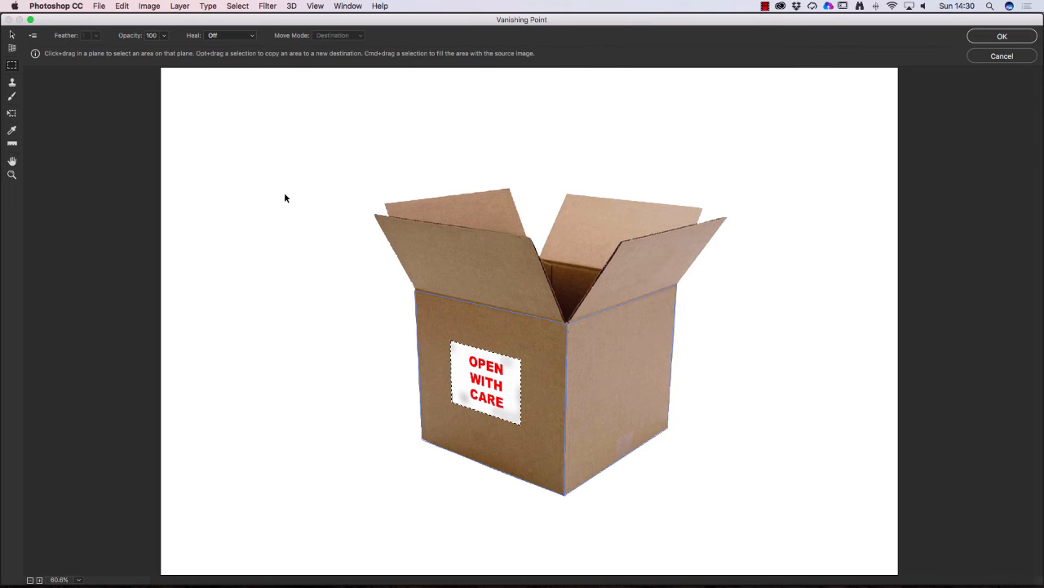
# Step: Paste another copy of the label and place it in perspective on the box's right face
pyautogui.click(121, 6)
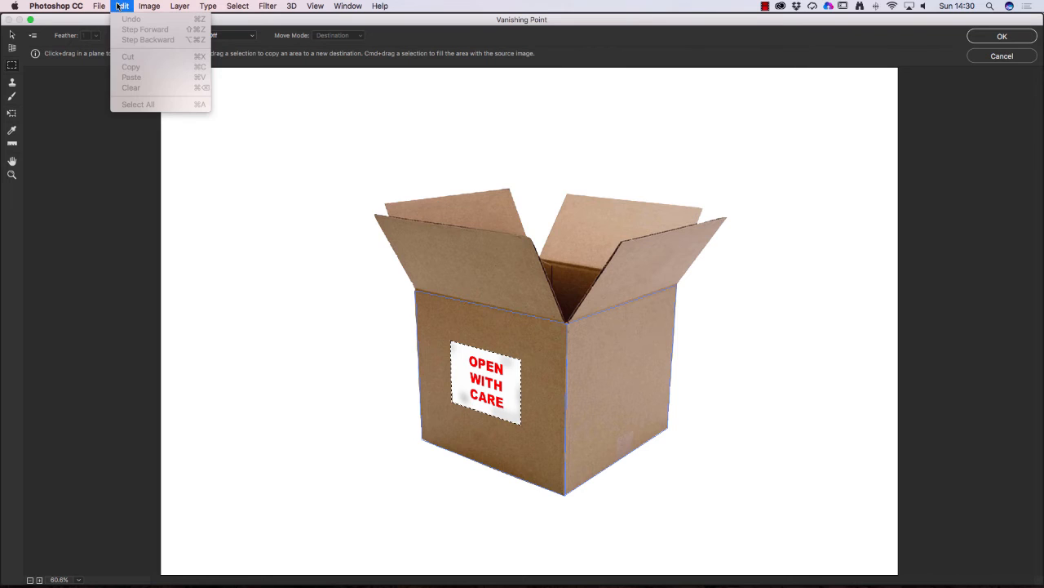
pyautogui.click(473, 6)
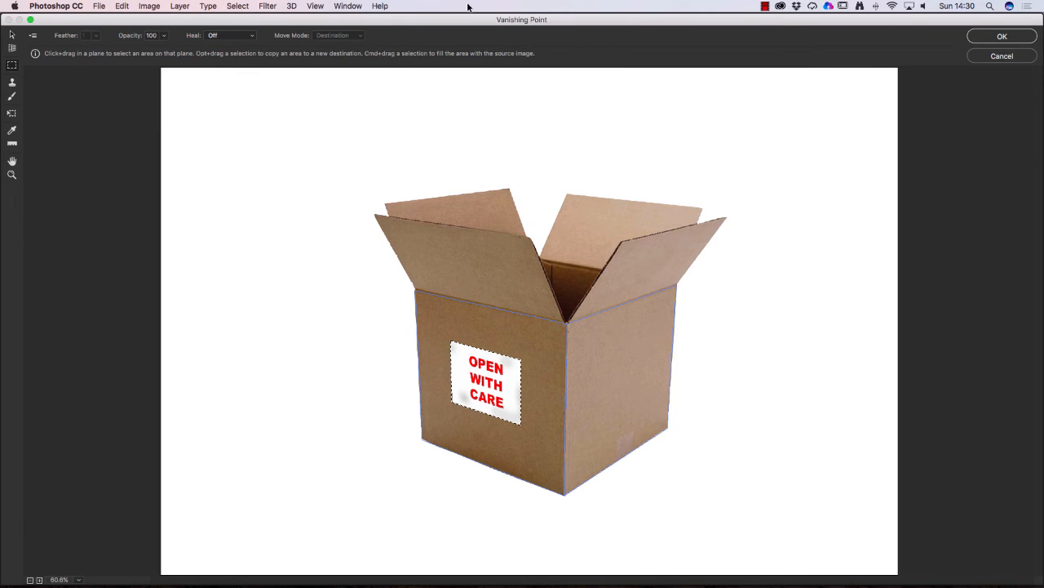
pyautogui.press('alt')
pyautogui.press('super+v')
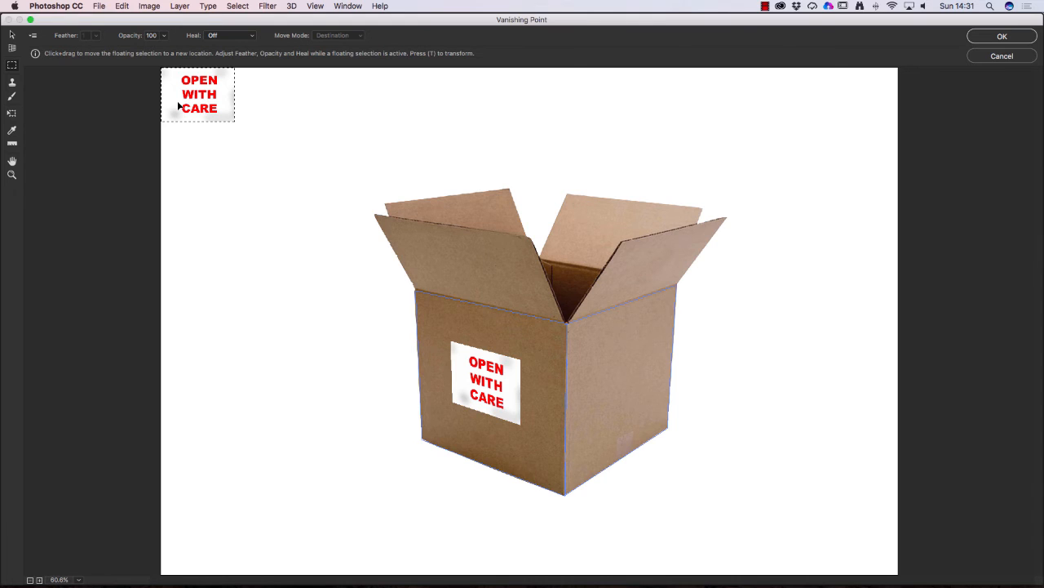
pyautogui.moveTo(196, 99); pyautogui.dragTo(619, 386)
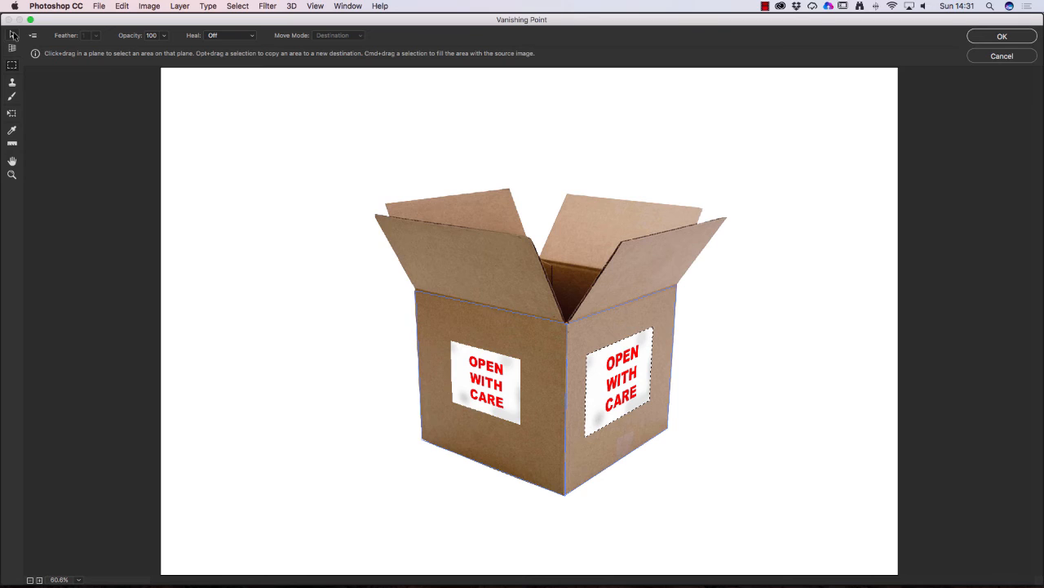
# Step: Scale down the label on the box's right face with the Transform tool and apply the Vanishing Point filter
pyautogui.click(11, 115)
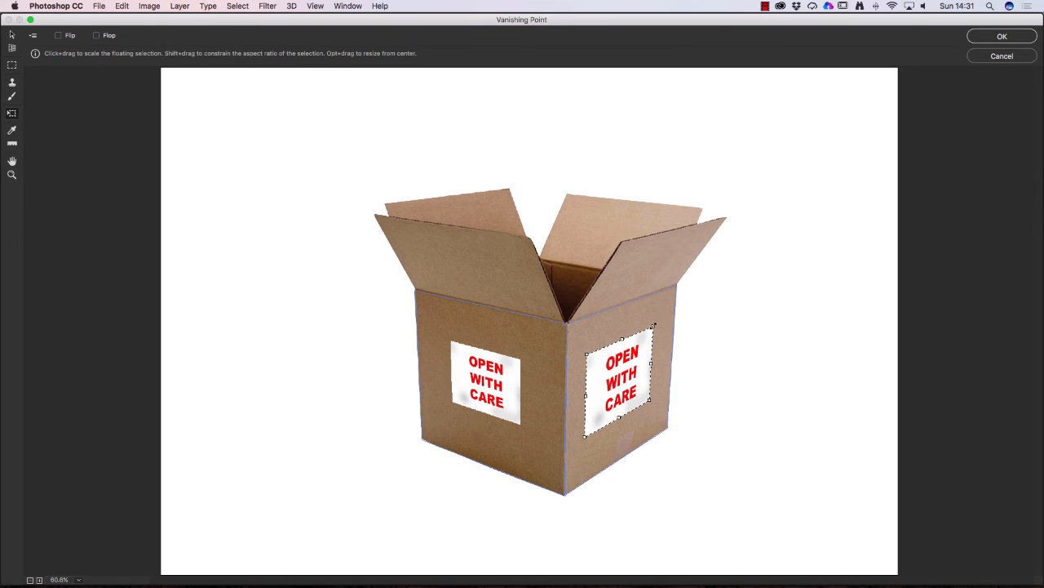
pyautogui.moveTo(654, 326); pyautogui.dragTo(629, 371)
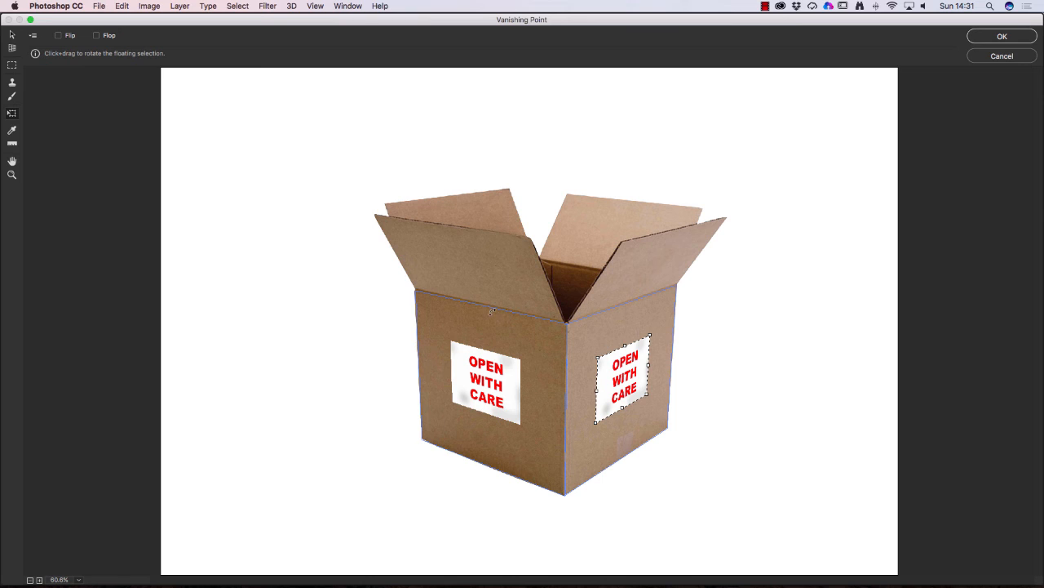
pyautogui.click(1002, 39)
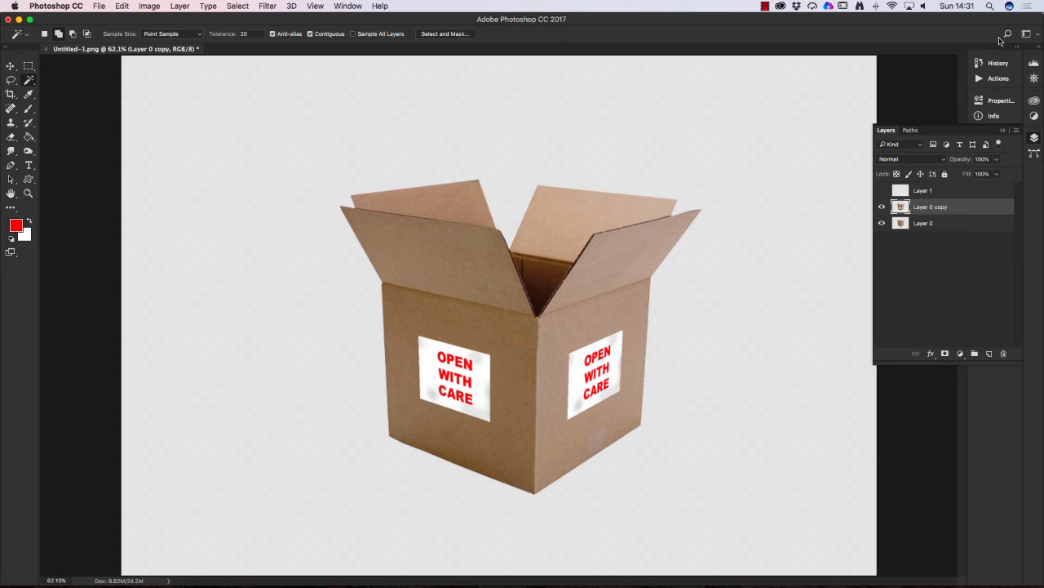